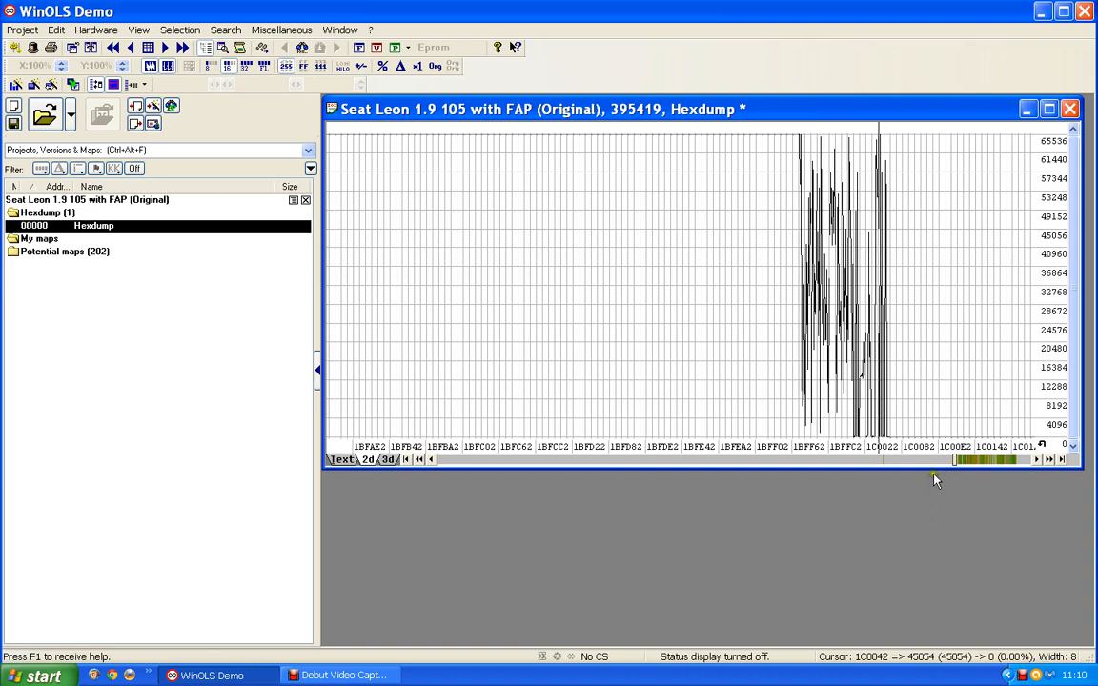
Step: Locate the series of Bosch II 8x16 maps in the hexdump and open the first one, at address 1C2E40
{"action": "left_click", "coordinate": [981, 464]}
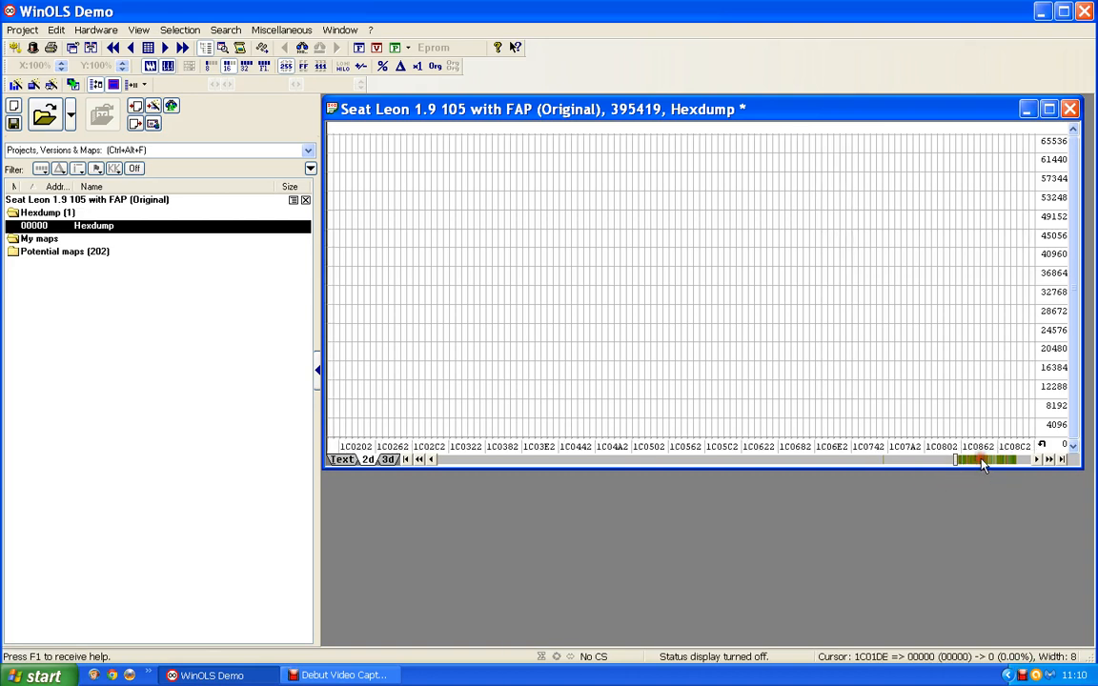
{"action": "left_click", "coordinate": [982, 464]}
{"action": "left_click", "coordinate": [983, 463]}
{"action": "left_click", "coordinate": [983, 463]}
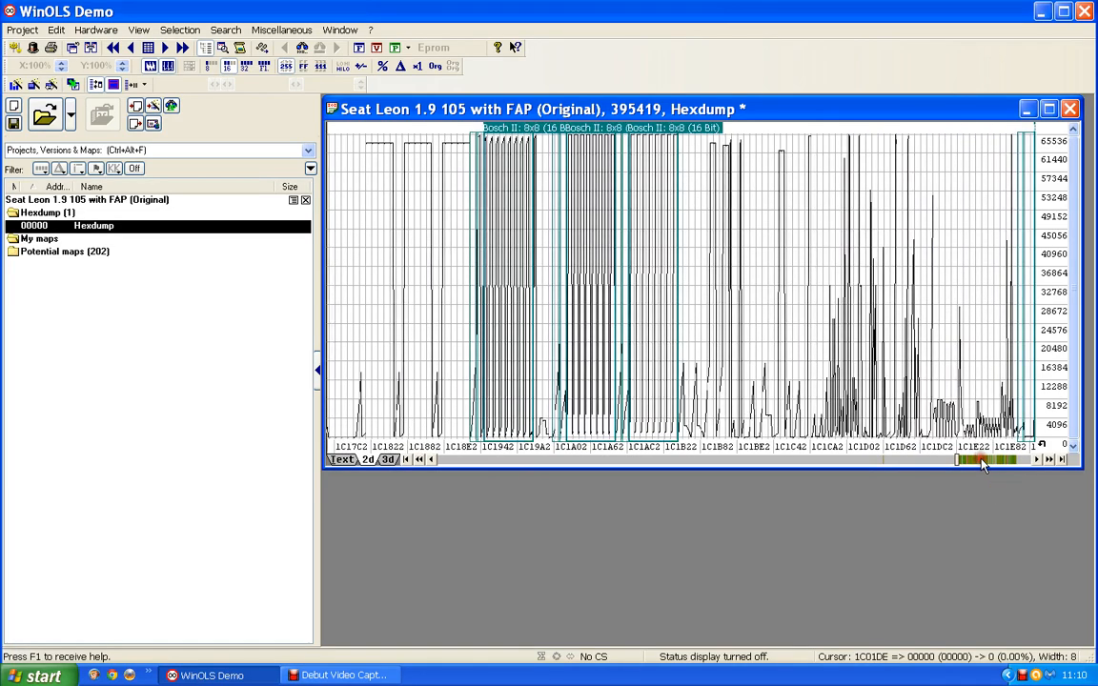
{"action": "left_click", "coordinate": [983, 463]}
{"action": "left_click", "coordinate": [985, 464]}
{"action": "left_click", "coordinate": [991, 463]}
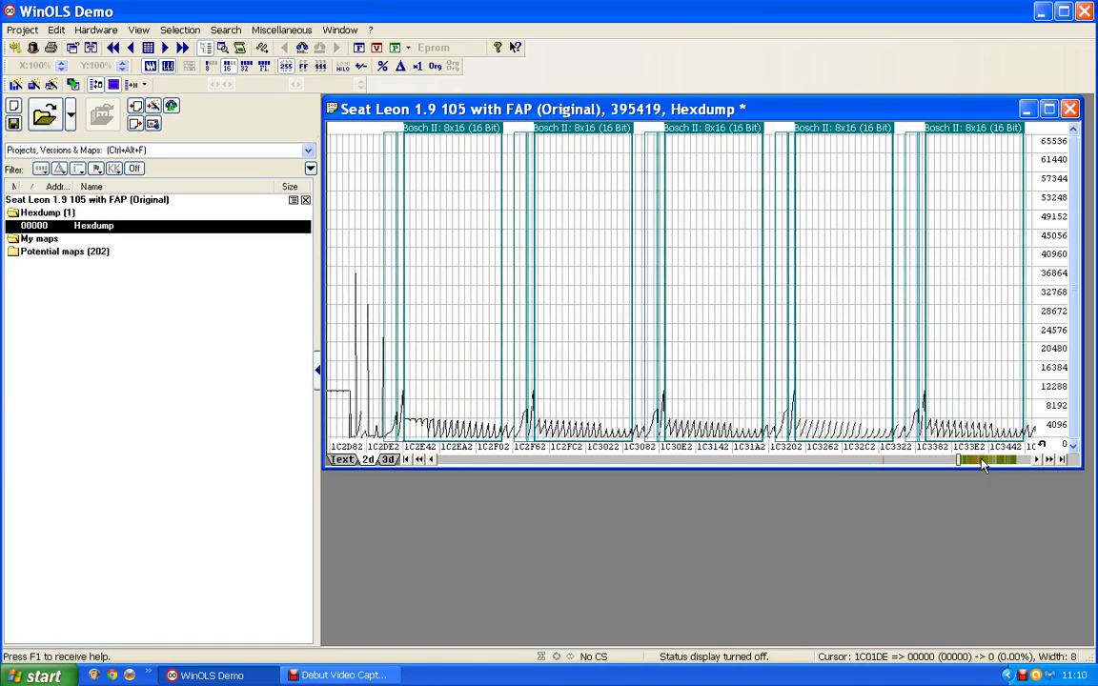
{"action": "left_click", "coordinate": [463, 145]}
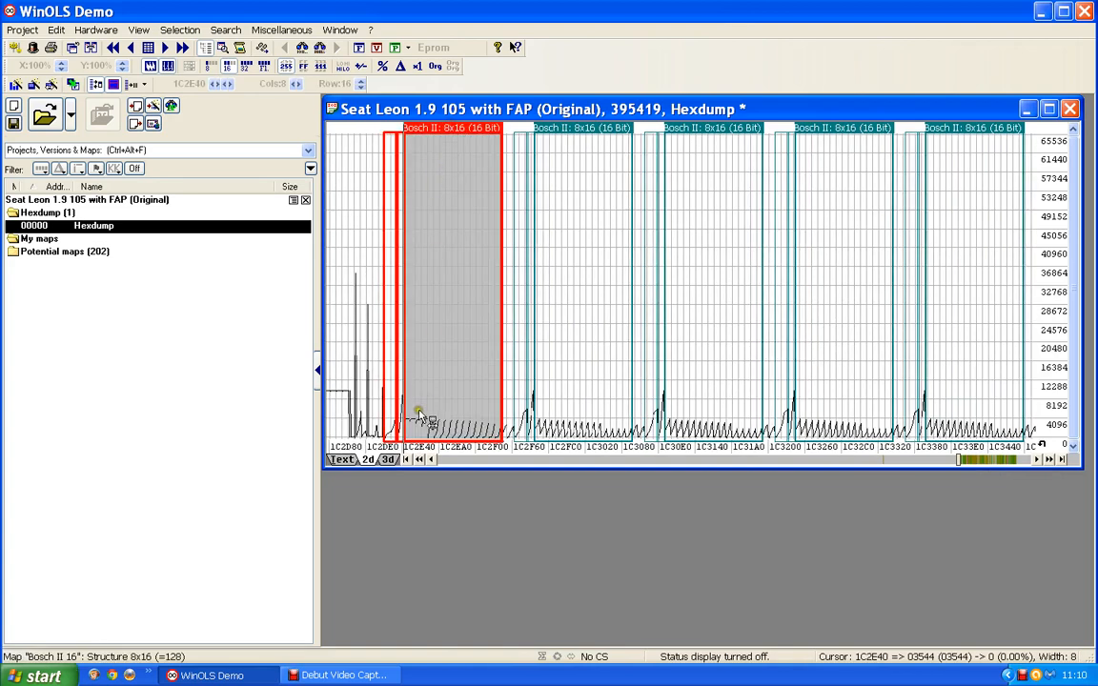
{"action": "double_click", "coordinate": [447, 131]}
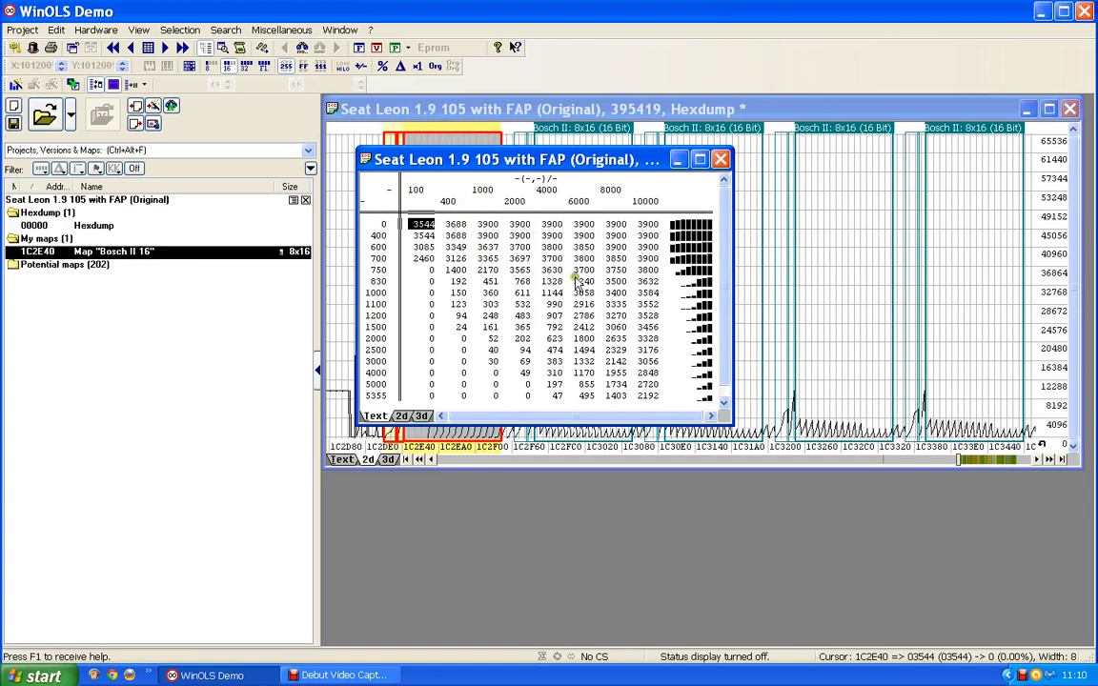
Step: View the 1C2E40 map as 2d and 3d graphs, and close its window
{"action": "left_click", "coordinate": [401, 417]}
{"action": "left_click_drag", "start_coordinate": [486, 160], "coordinate": [486, 127]}
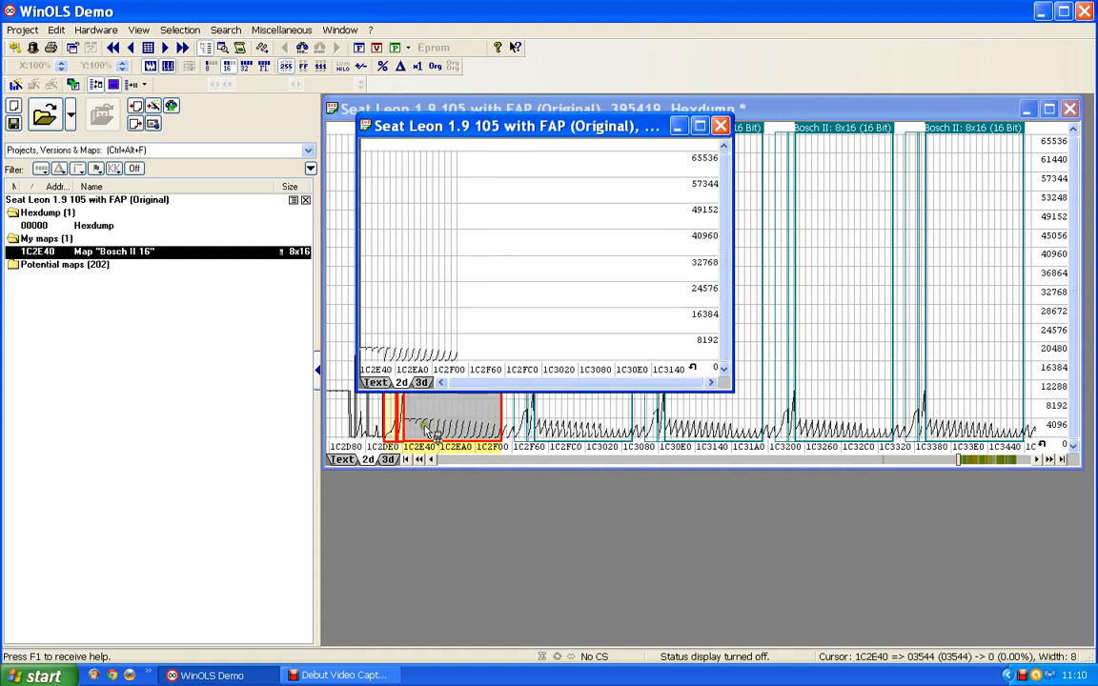
{"action": "left_click", "coordinate": [420, 382]}
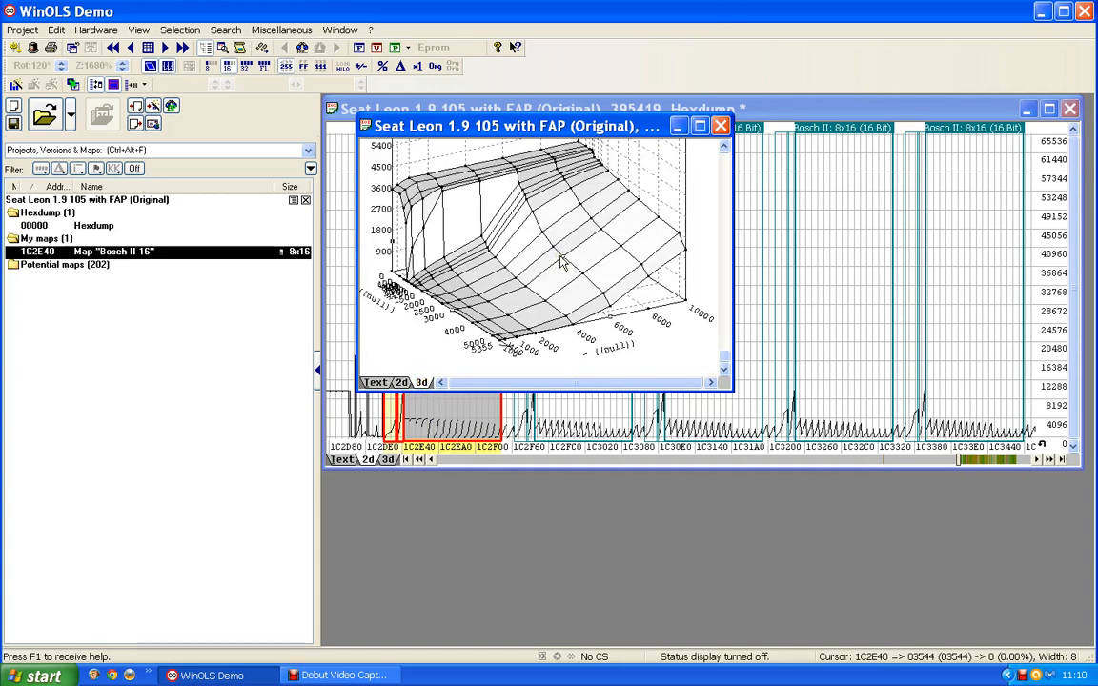
{"action": "left_click", "coordinate": [721, 126]}
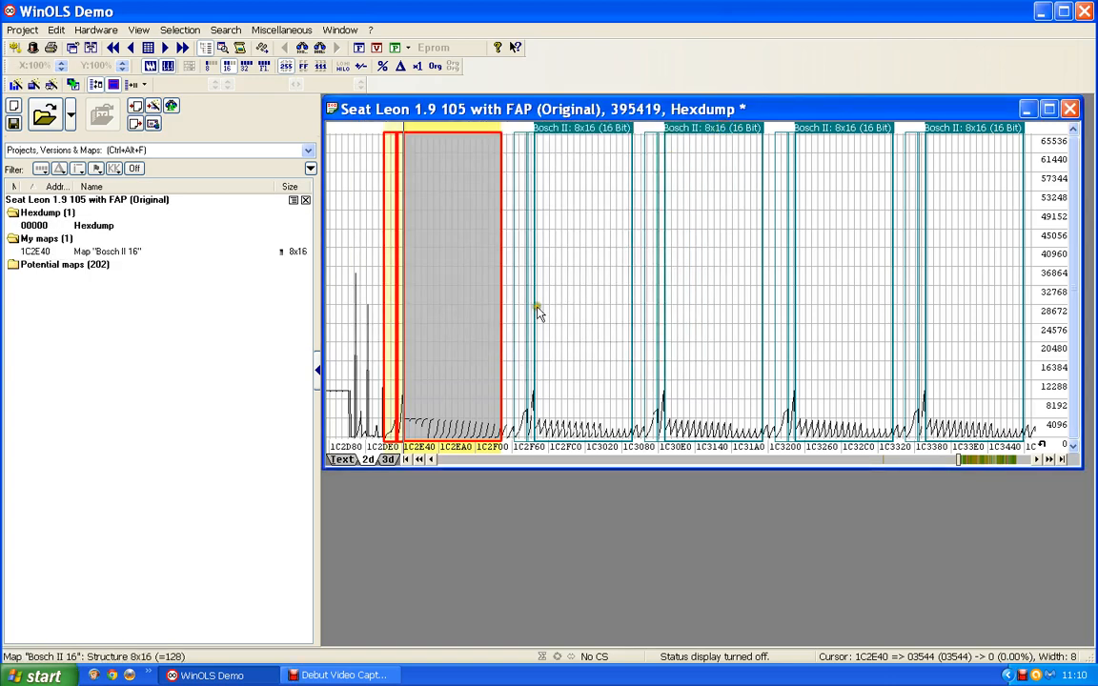
Step: Reopen the 1C2E40 map from the hexdump and display it as a text table
{"action": "double_click", "coordinate": [431, 258]}
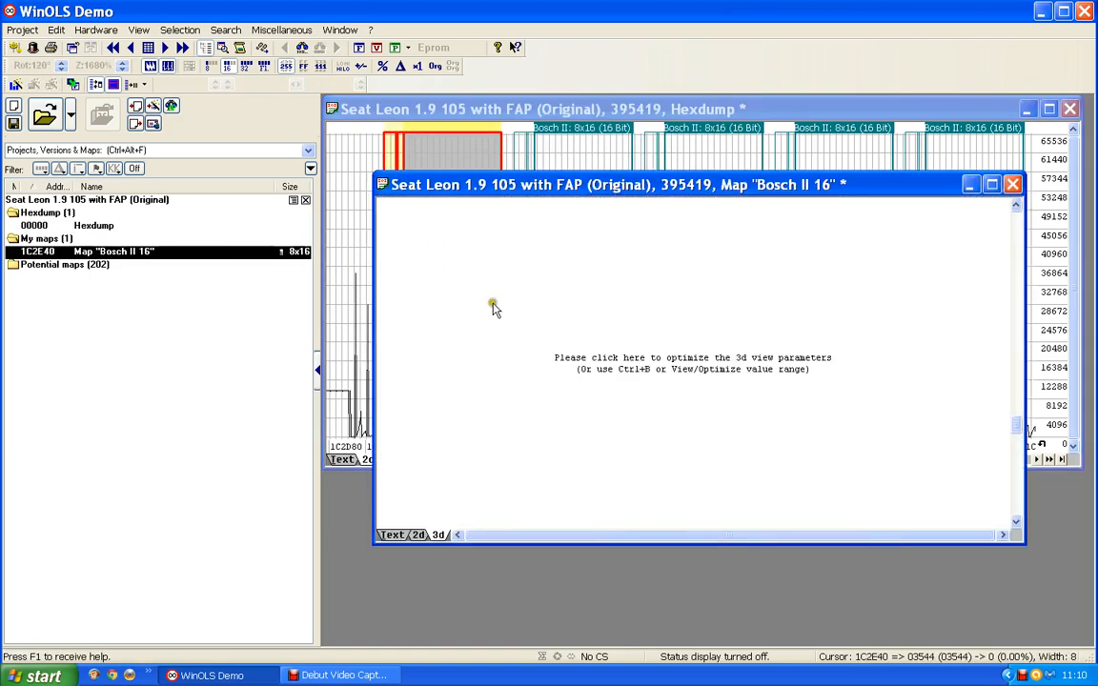
{"action": "left_click", "coordinate": [659, 364]}
{"action": "left_click", "coordinate": [391, 535]}
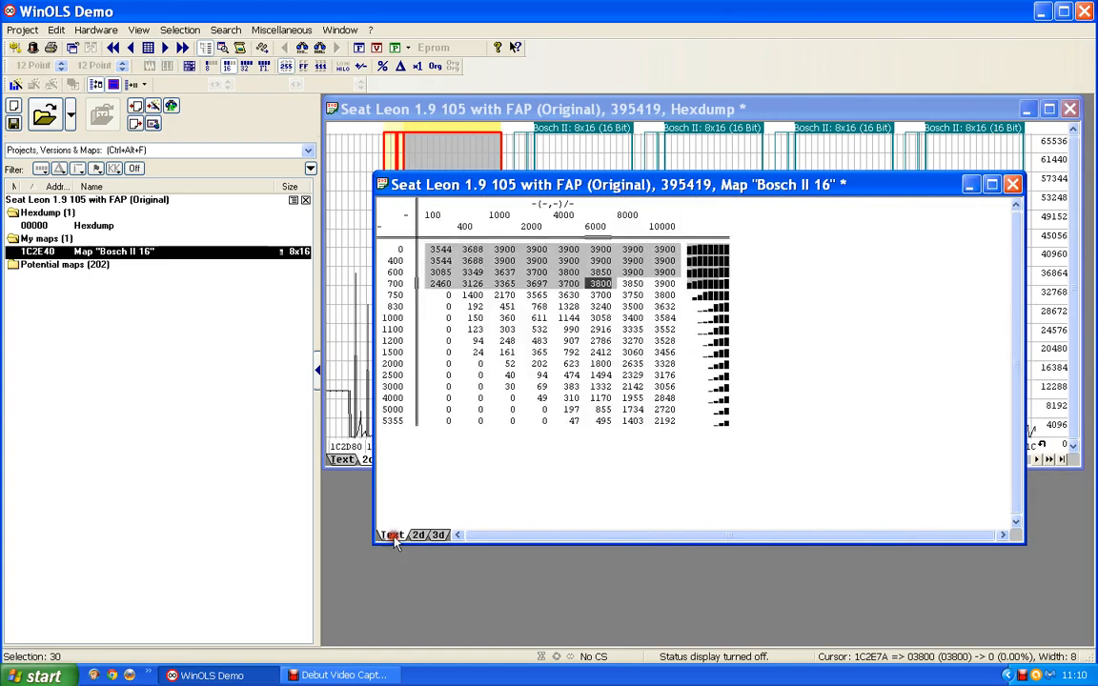
{"action": "left_click", "coordinate": [424, 349]}
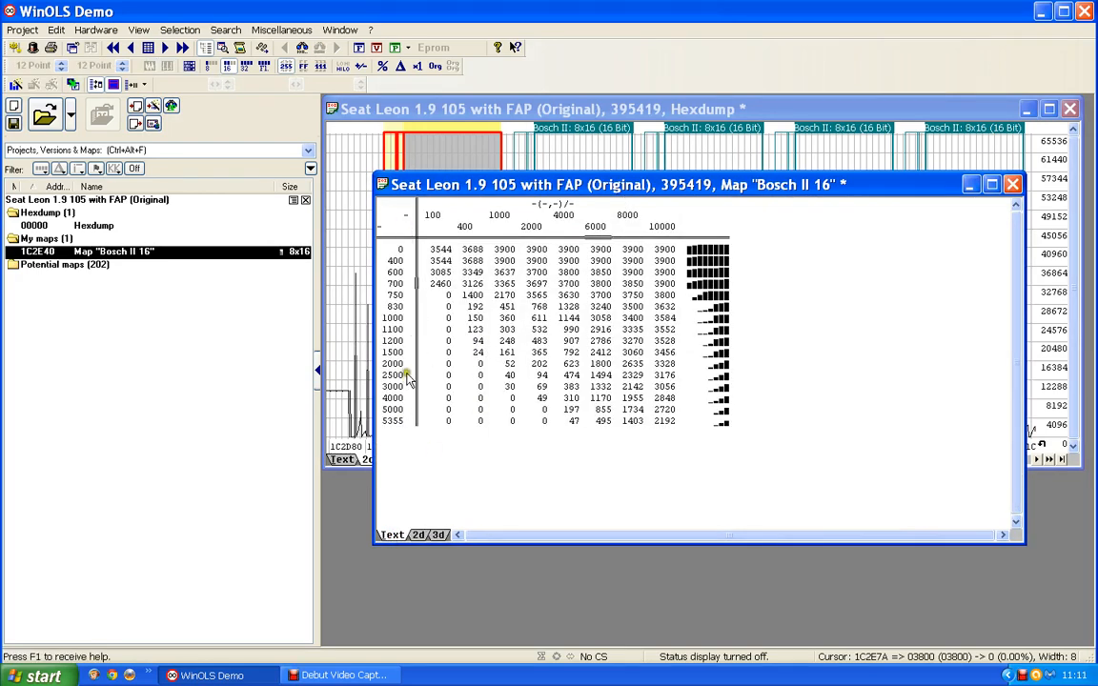
Step: Set the 1C2E40 map's Y-axis description to Engine speed and its unit to rpm
{"action": "double_click", "coordinate": [395, 364]}
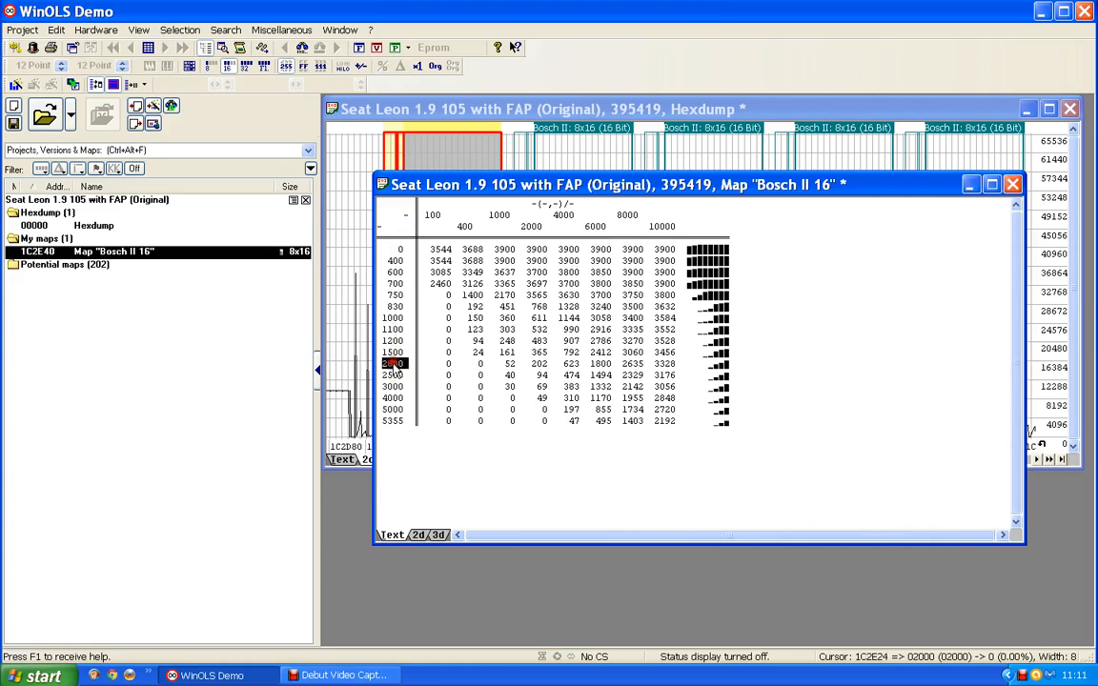
{"action": "left_click", "coordinate": [526, 206]}
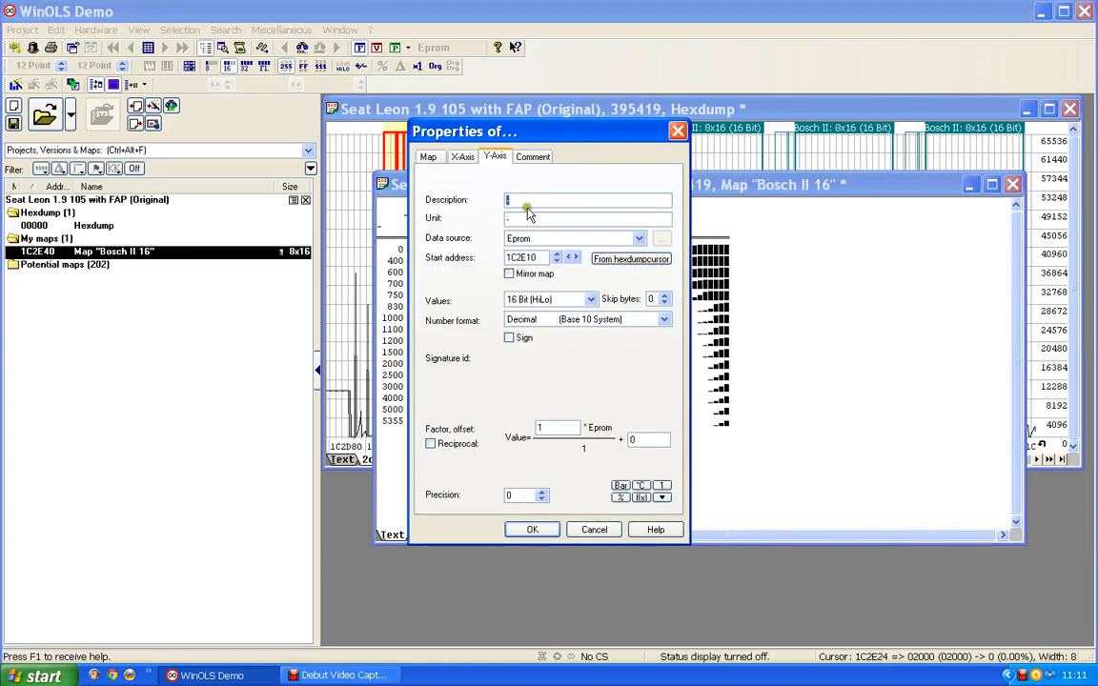
{"action": "type", "text": "Engin"}
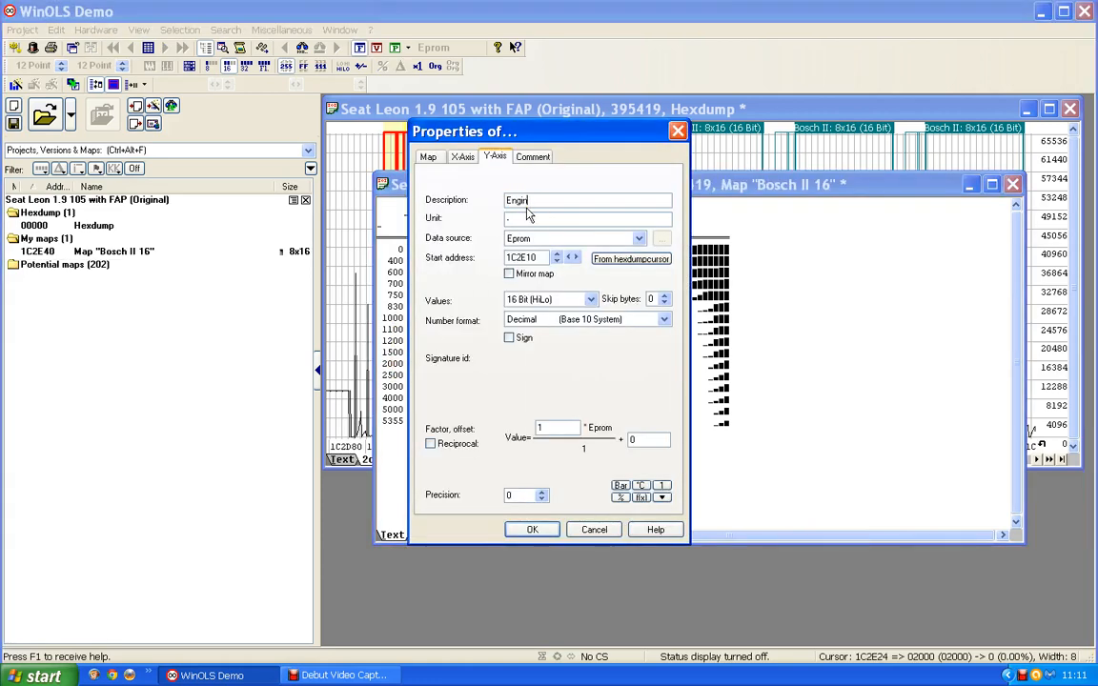
{"action": "type", "text": "e speed"}
{"action": "key", "text": "Tab"}
{"action": "type", "text": "rpm"}
{"action": "left_click", "coordinate": [531, 531]}
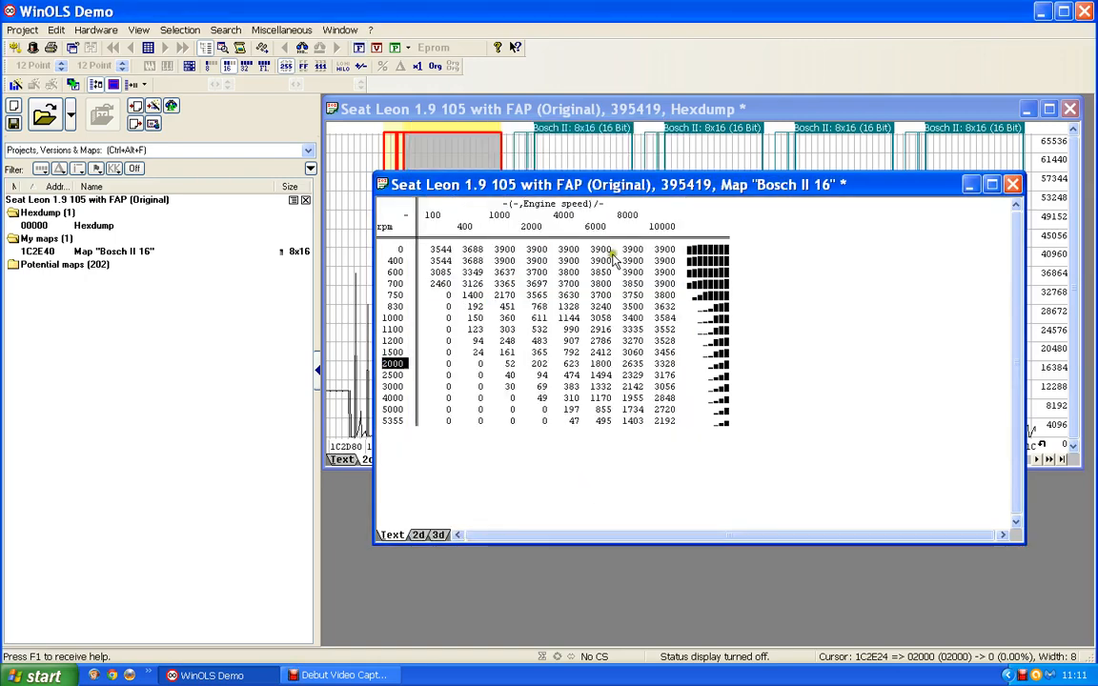
Step: Set the map's X-axis description to Accel Pedal, its unit to % and its factor to 0.01
{"action": "double_click", "coordinate": [568, 217]}
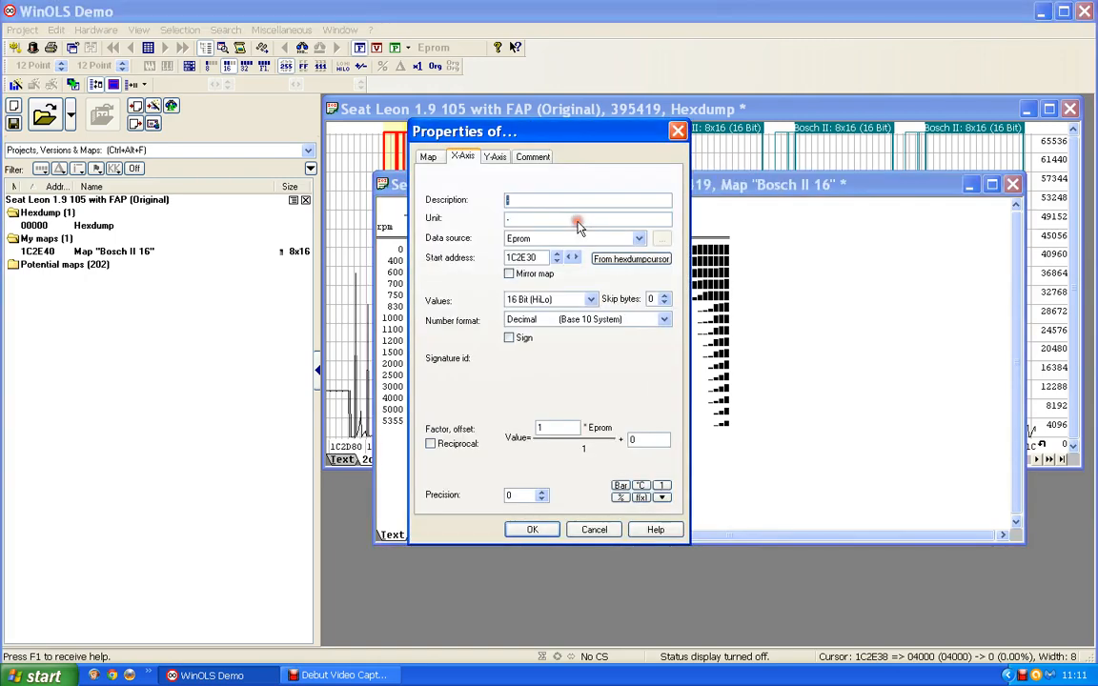
{"action": "type", "text": "Accel Pedal"}
{"action": "left_click_drag", "start_coordinate": [523, 222], "coordinate": [389, 221]}
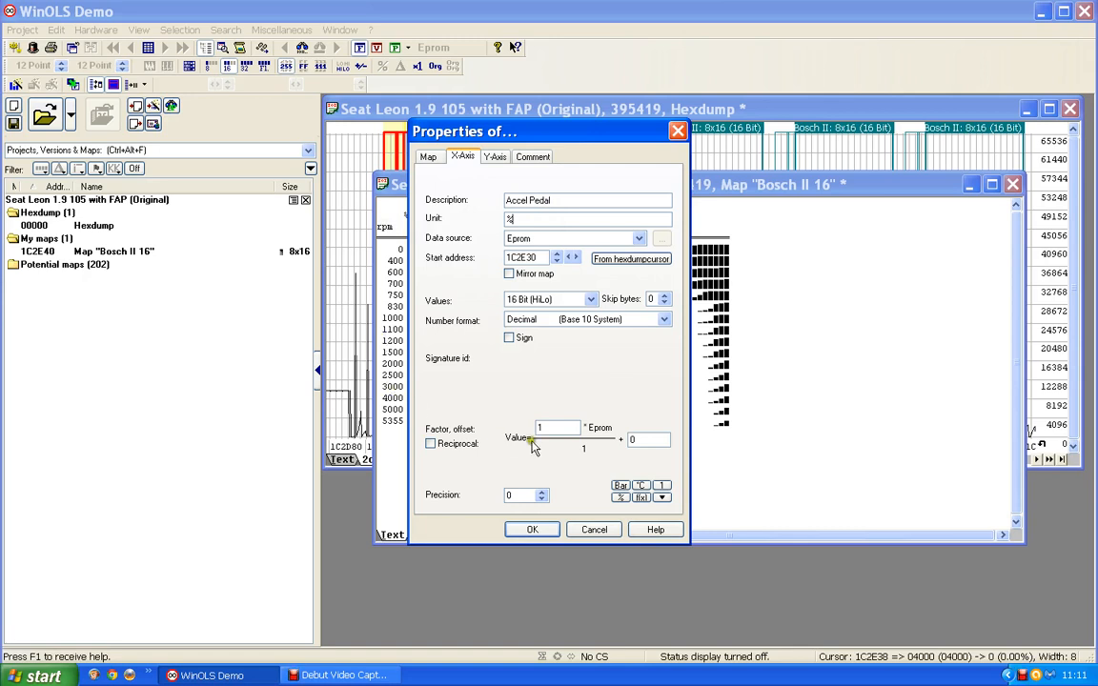
{"action": "left_click_drag", "start_coordinate": [546, 424], "coordinate": [487, 428]}
{"action": "left_click_drag", "start_coordinate": [510, 133], "coordinate": [851, 141]}
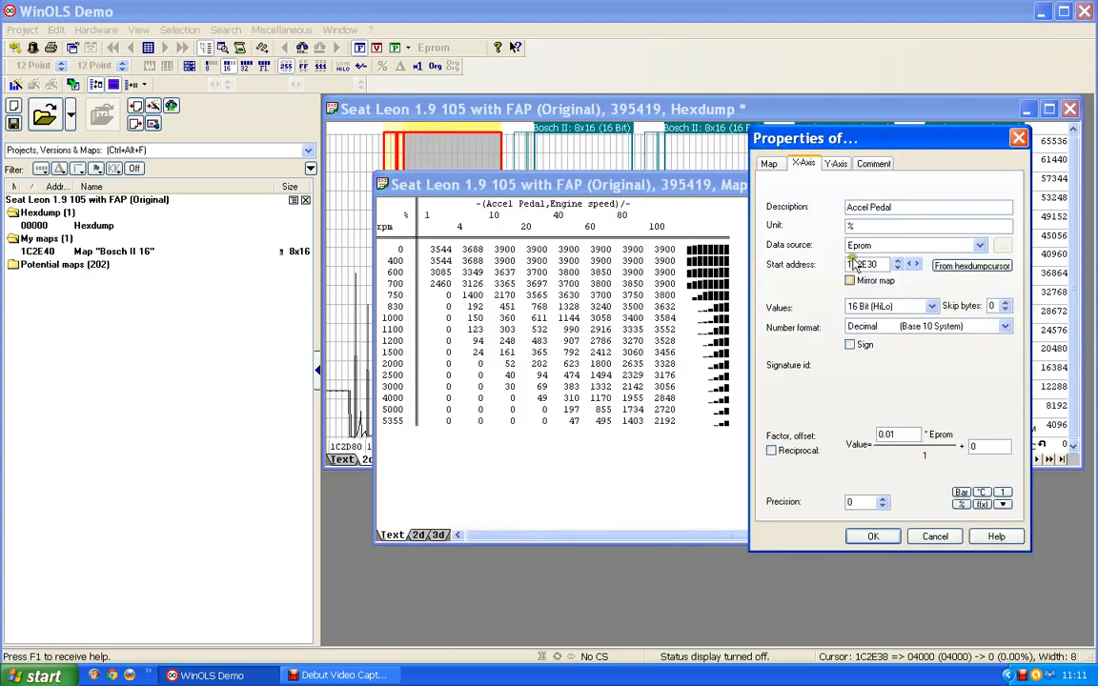
{"action": "left_click", "coordinate": [875, 537]}
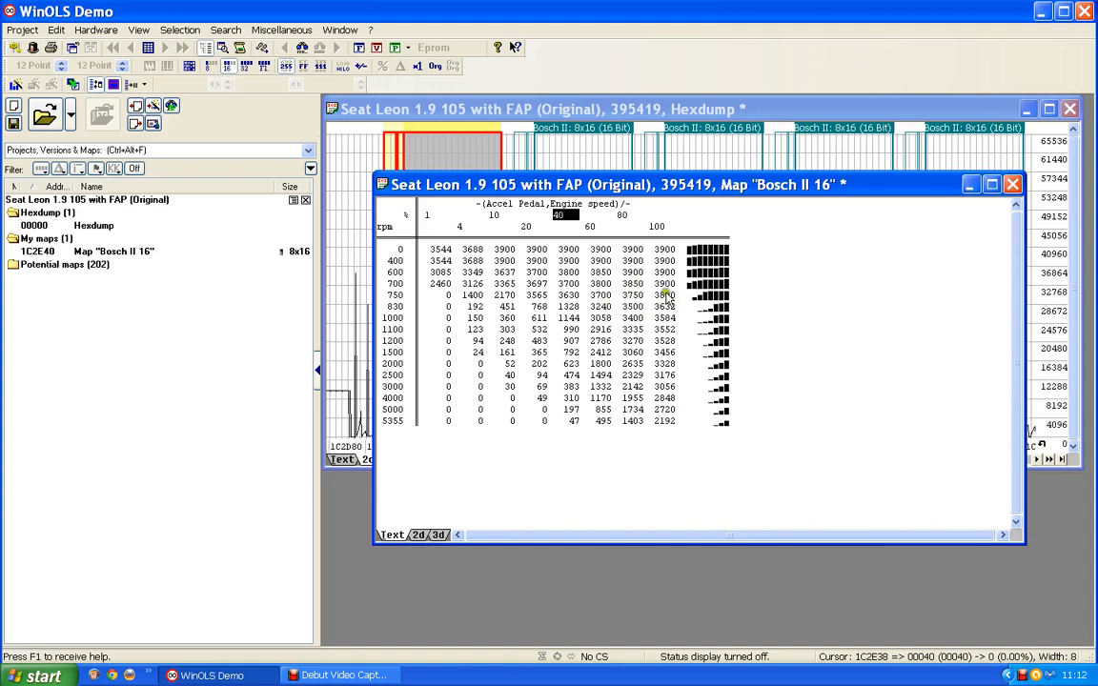
Step: Set the map's value description to Engine Torque, its unit to Nm and its factor to 0.1
{"action": "left_click", "coordinate": [523, 304]}
{"action": "double_click", "coordinate": [525, 306]}
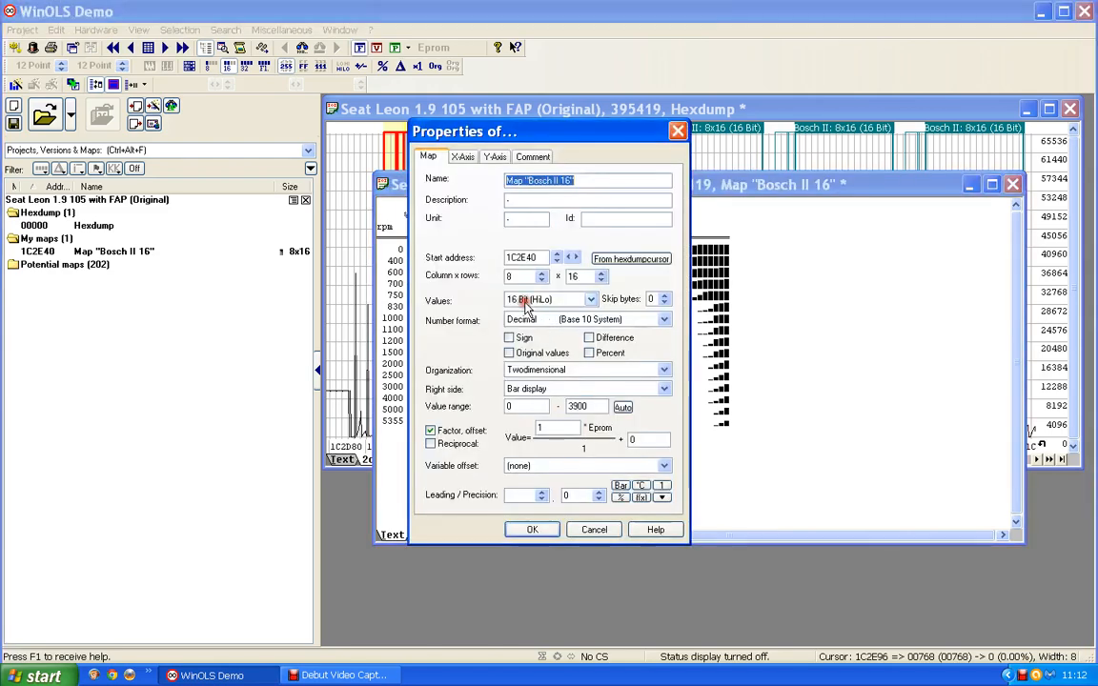
{"action": "left_click", "coordinate": [514, 201]}
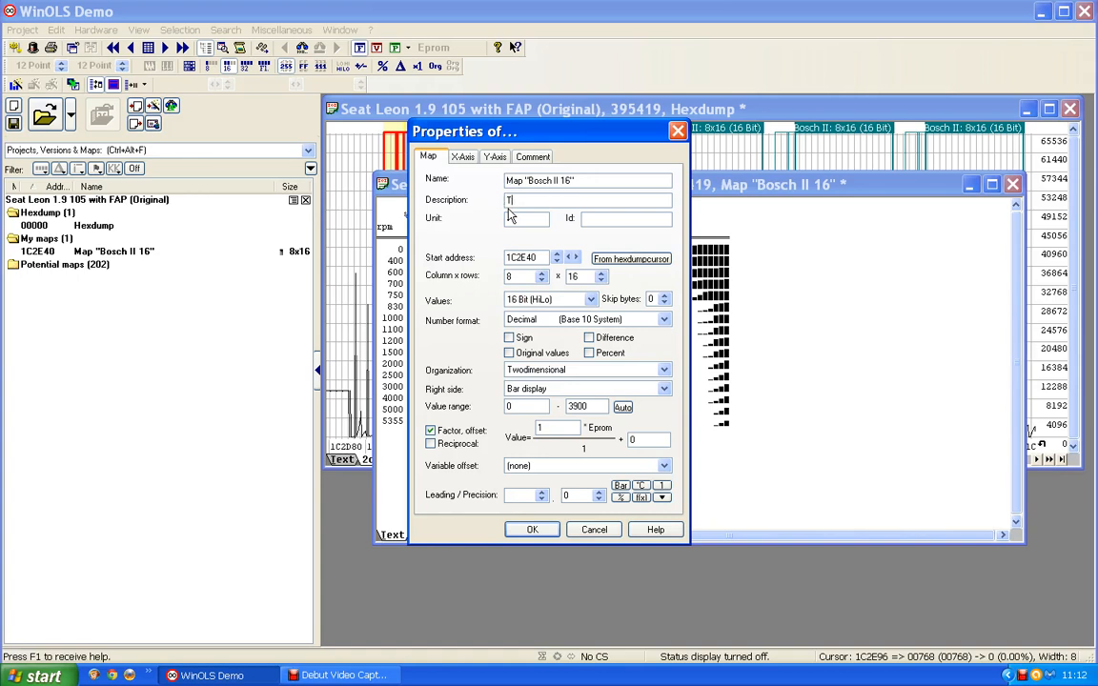
{"action": "type", "text": "Engine Torque"}
{"action": "left_click", "coordinate": [506, 219]}
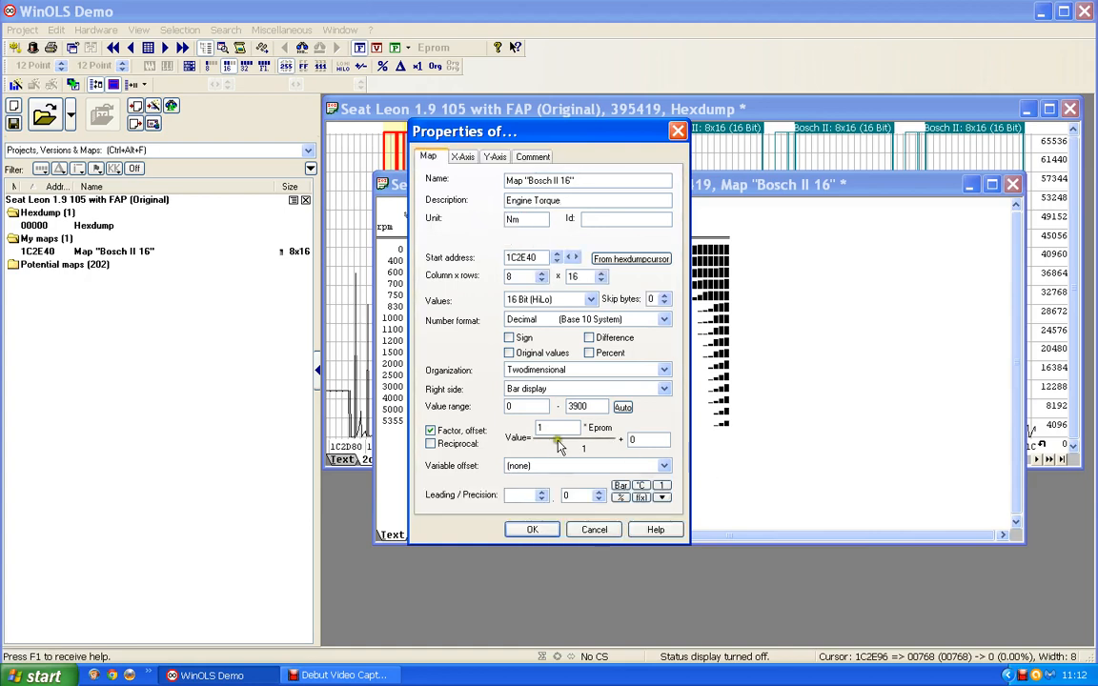
{"action": "left_click_drag", "start_coordinate": [549, 427], "coordinate": [425, 427]}
{"action": "type", "text": "0.1"}
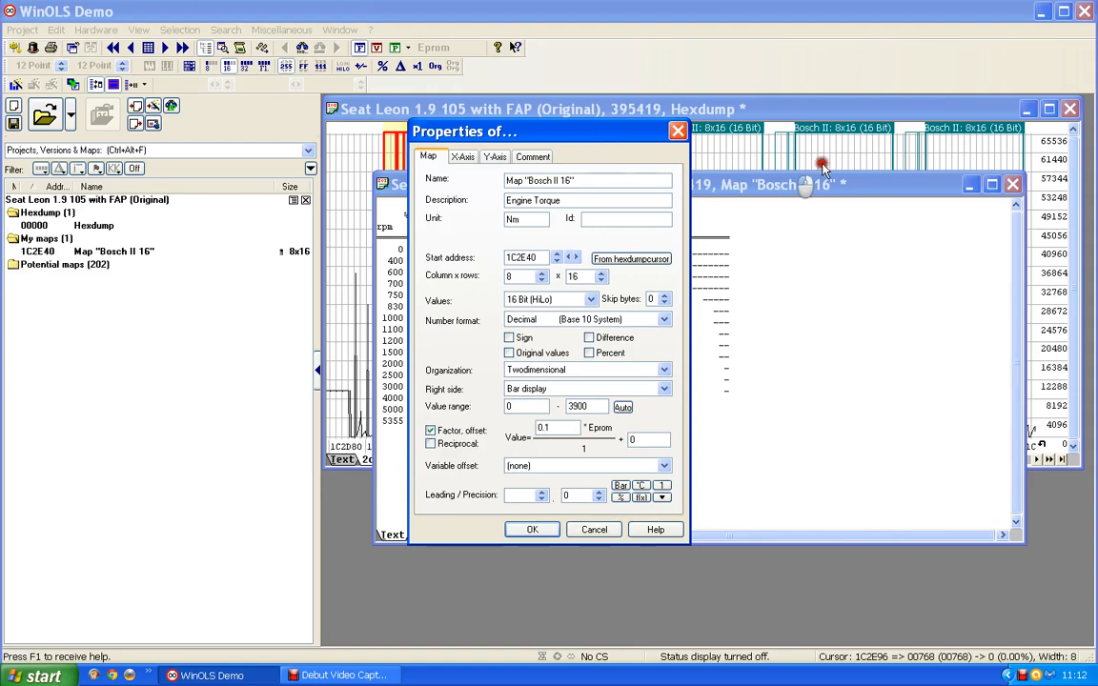
{"action": "left_click_drag", "start_coordinate": [823, 168], "coordinate": [758, 171]}
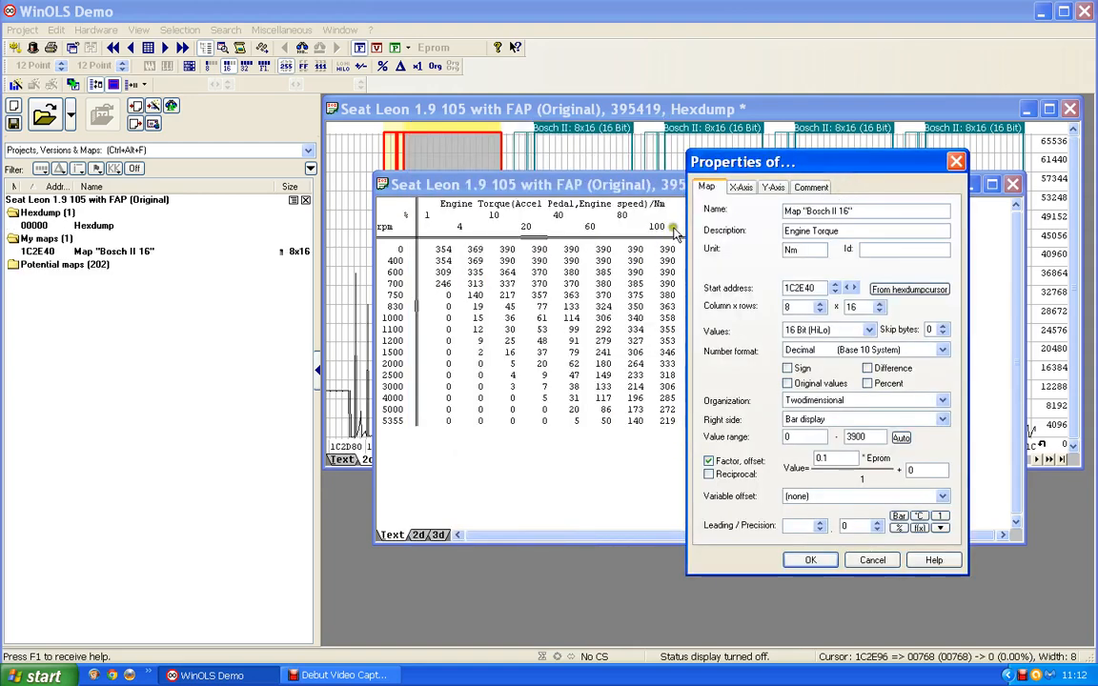
Step: Rename the 1C2E40 map as Drivers wish and close its window
{"action": "left_click_drag", "start_coordinate": [853, 210], "coordinate": [781, 217]}
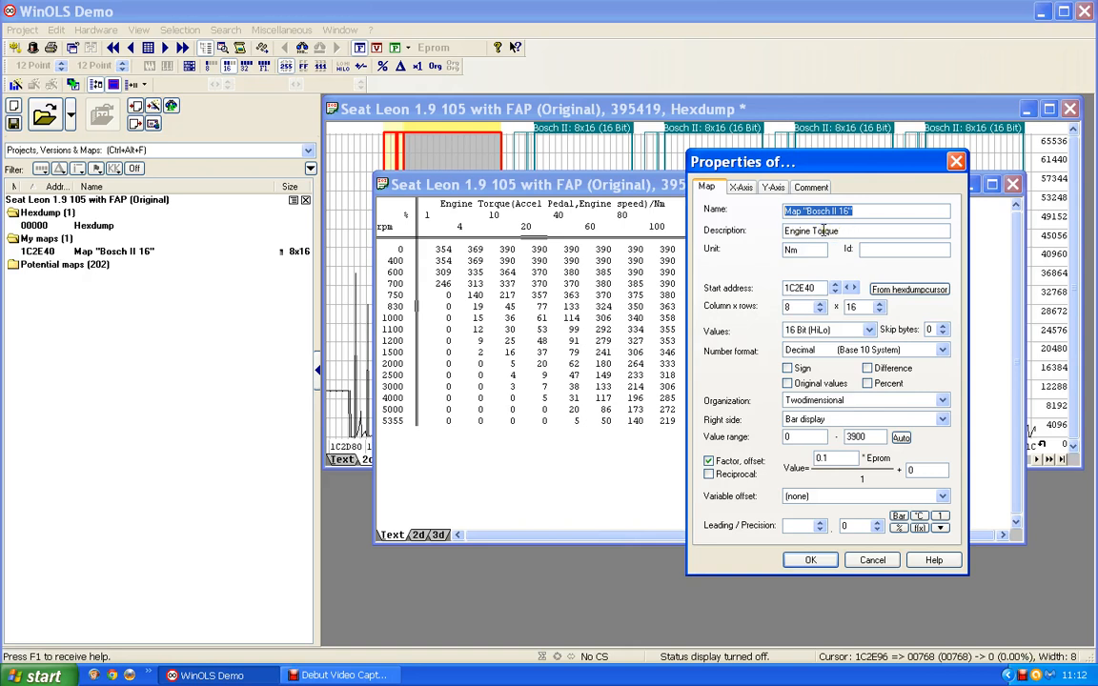
{"action": "type", "text": "Drivers wish"}
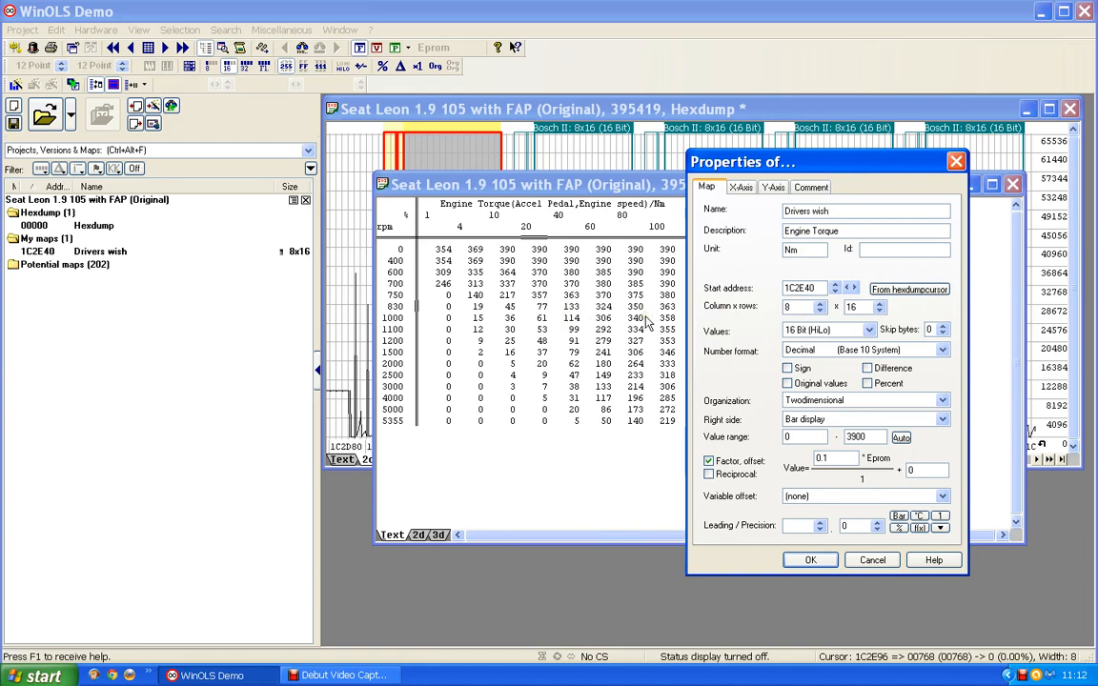
{"action": "left_click", "coordinate": [812, 561]}
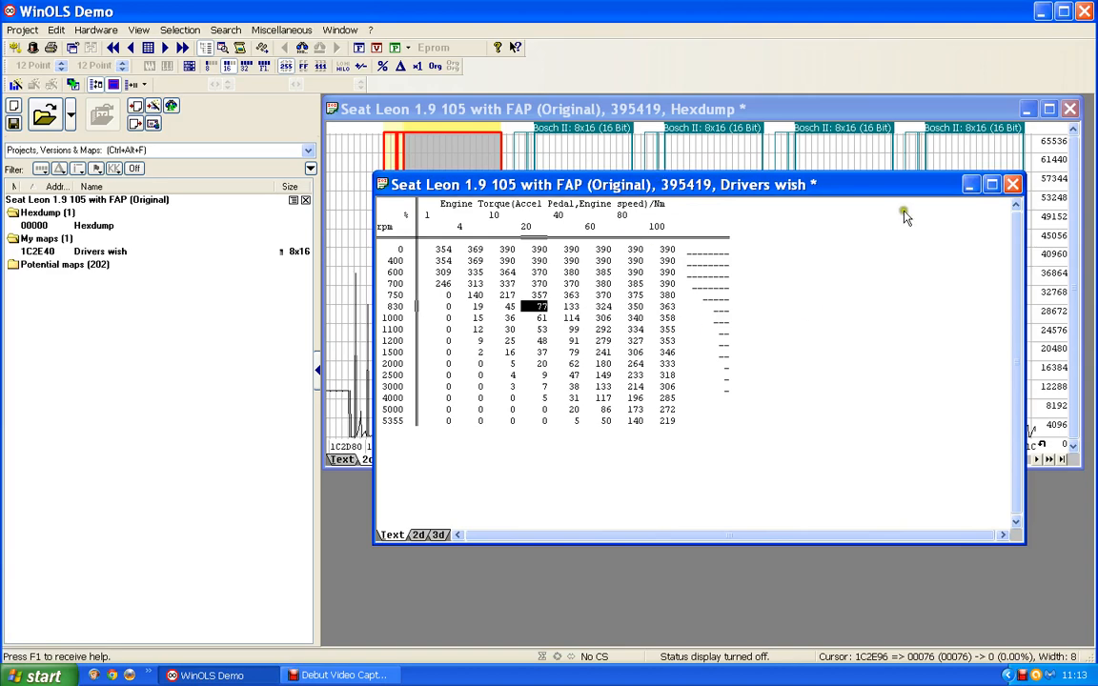
{"action": "left_click", "coordinate": [1013, 184]}
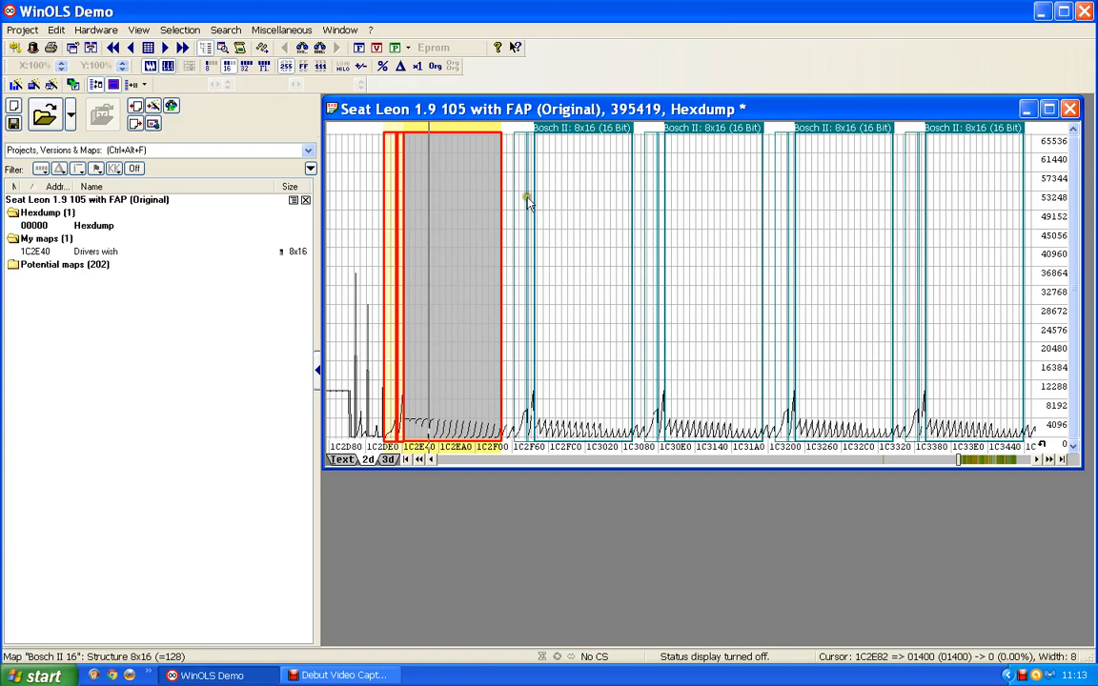
Step: Open the second Bosch II 8x16 map, at 1C2F96, and set its Y-axis description to Engine speed and unit to rpm
{"action": "left_click", "coordinate": [599, 141]}
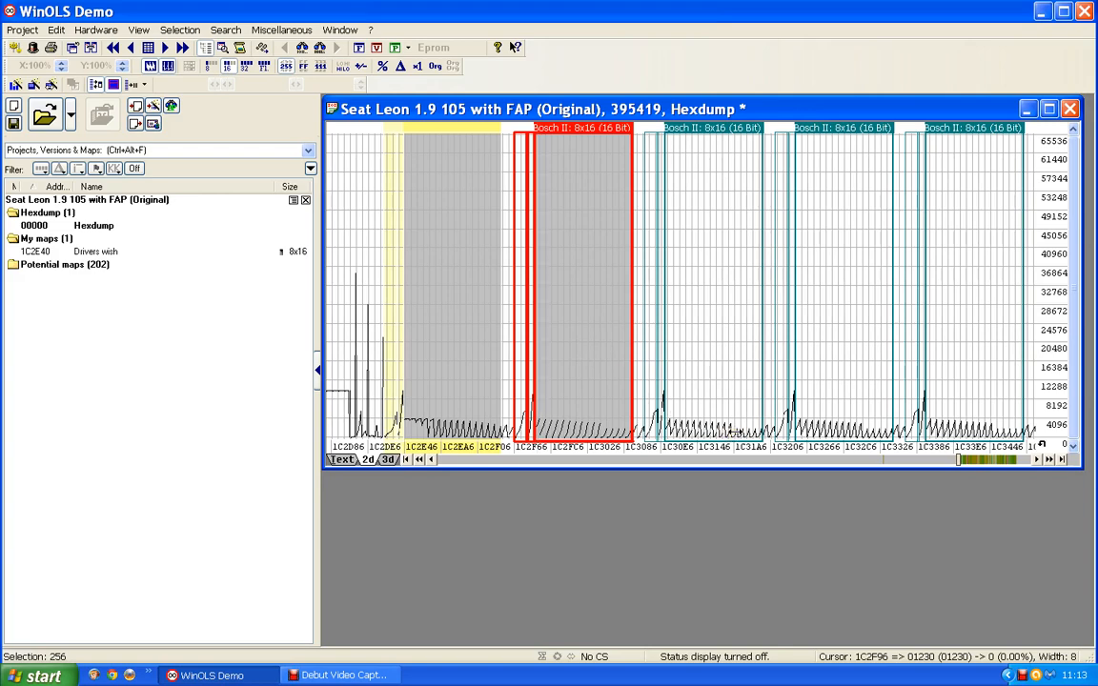
{"action": "double_click", "coordinate": [581, 129]}
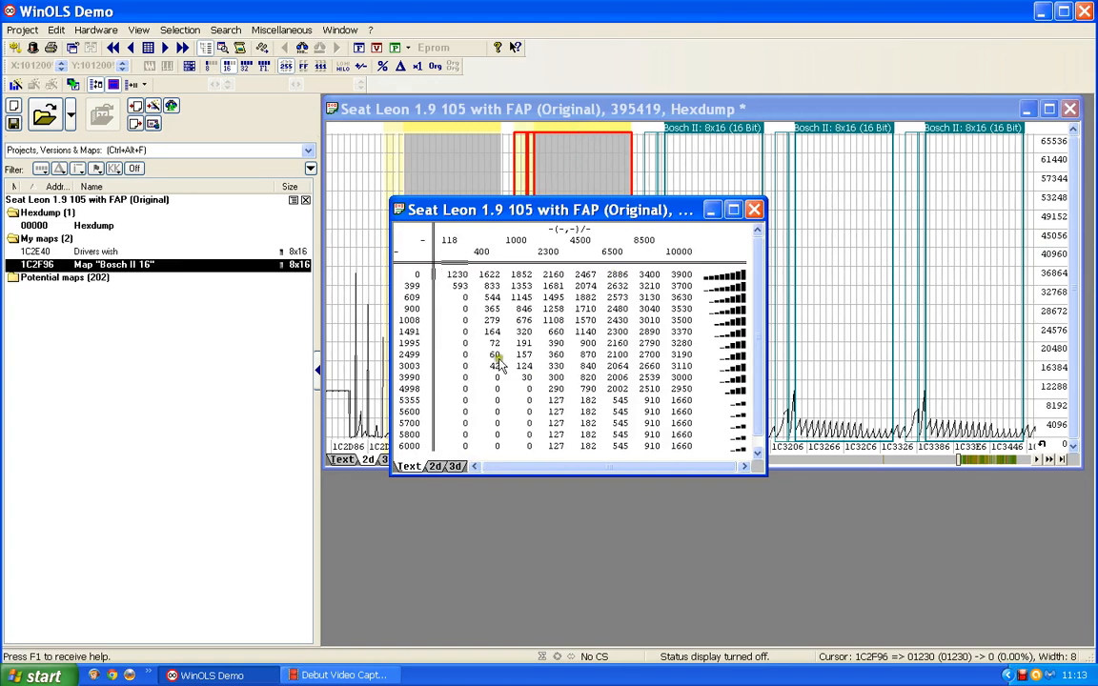
{"action": "double_click", "coordinate": [404, 365]}
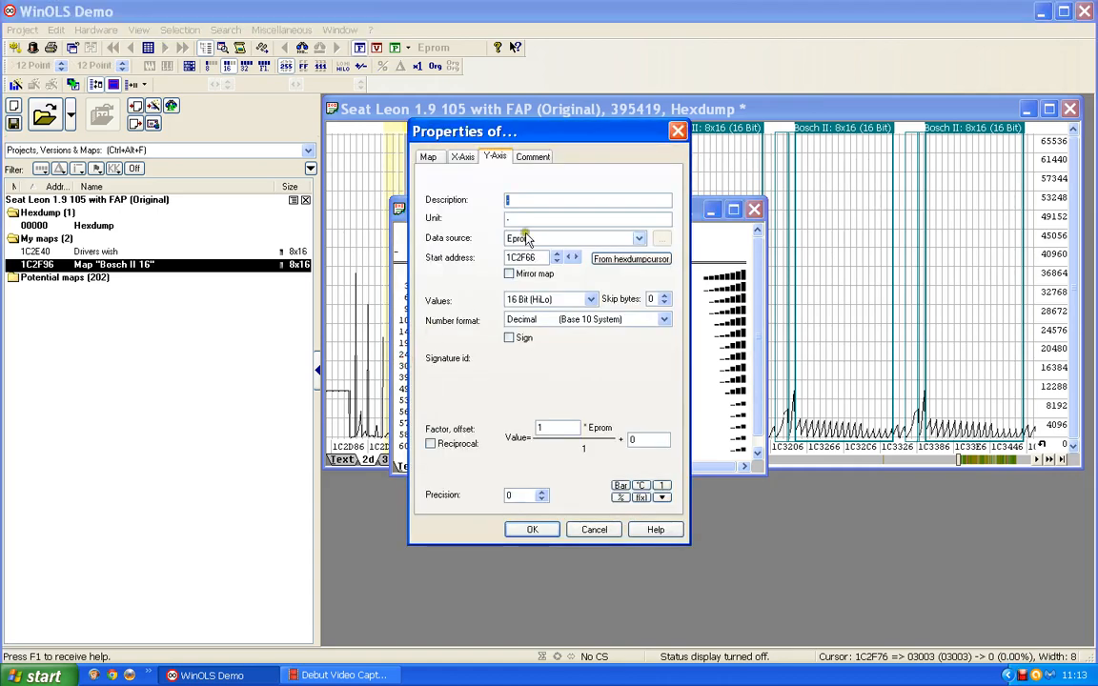
{"action": "type", "text": "Engi"}
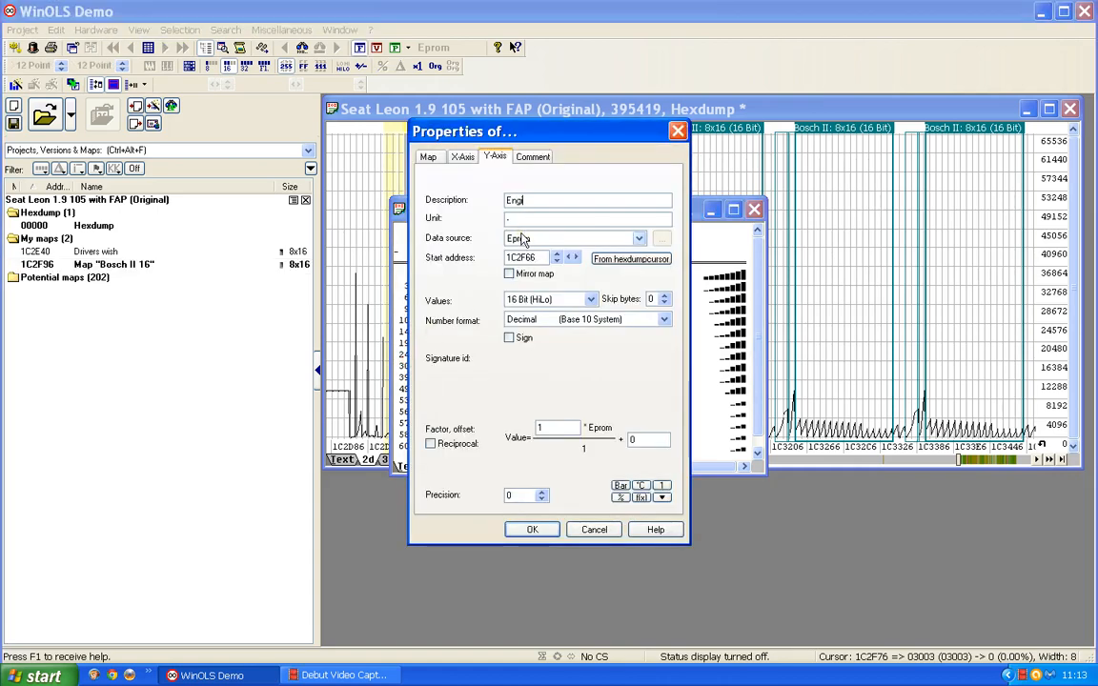
{"action": "type", "text": "ne speed"}
{"action": "left_click_drag", "start_coordinate": [522, 219], "coordinate": [460, 226]}
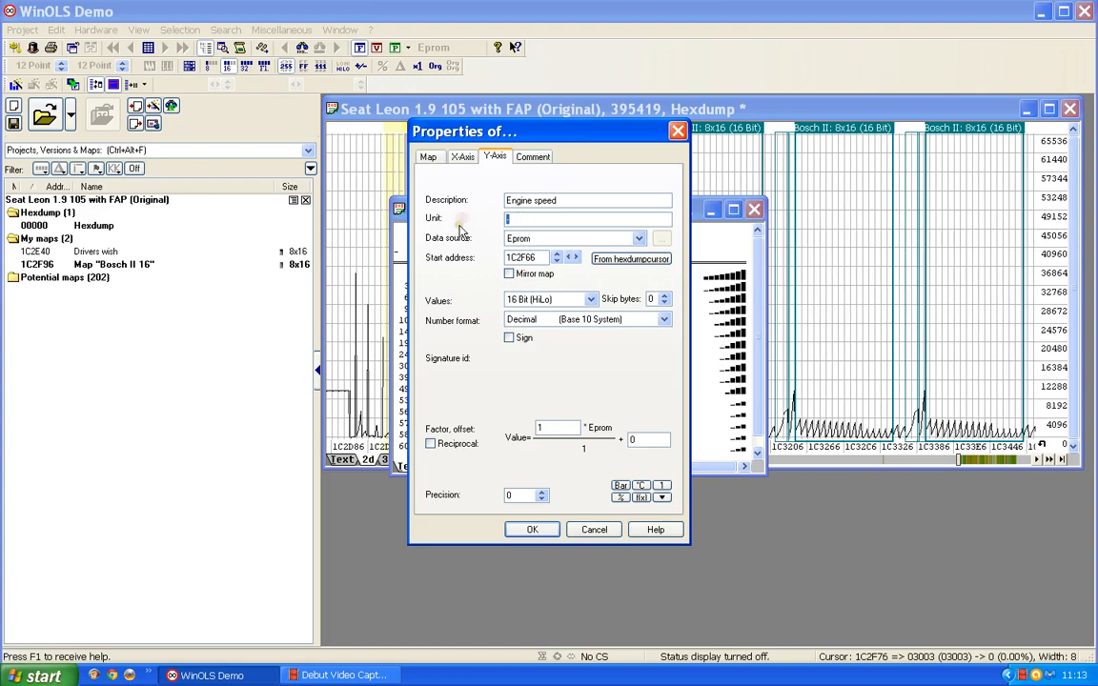
{"action": "type", "text": "rpm"}
{"action": "left_click", "coordinate": [531, 530]}
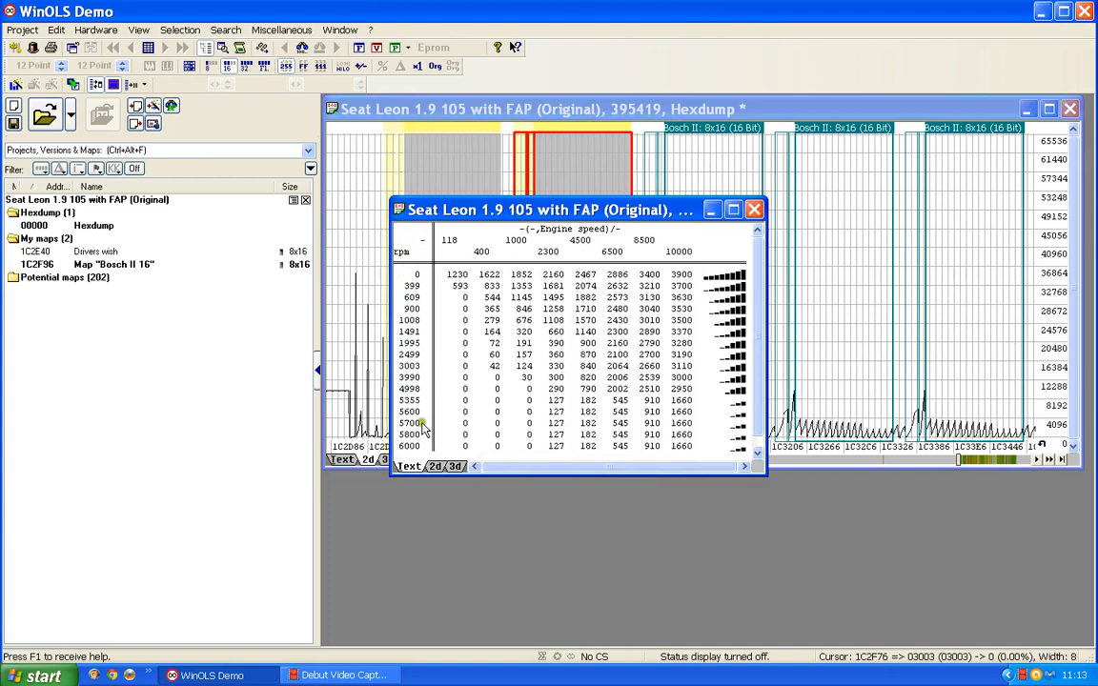
{"action": "left_click", "coordinate": [418, 366]}
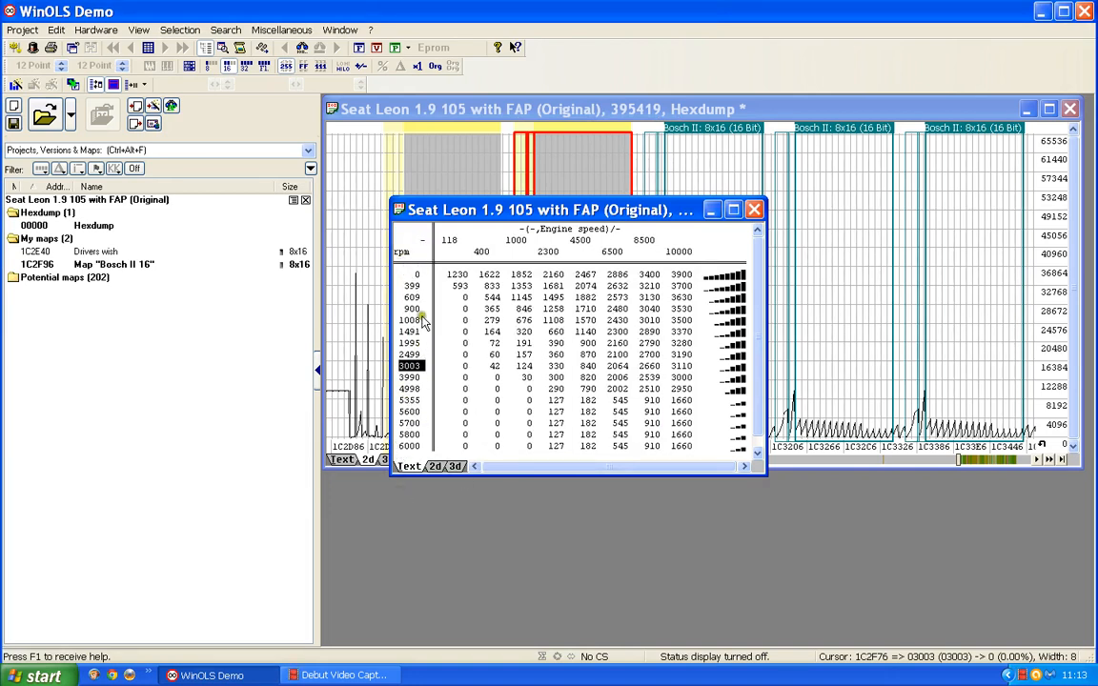
Step: Set the 1C2F96 map's X-axis description to Acc pedal, its unit to % and its factor to 0.01
{"action": "double_click", "coordinate": [583, 241]}
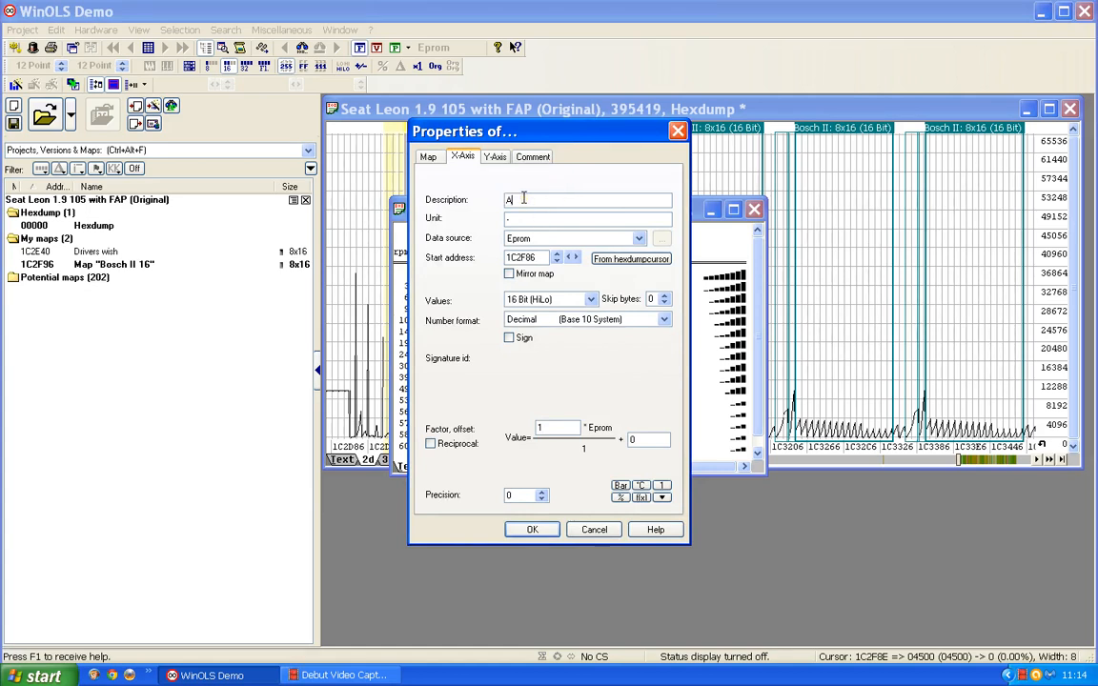
{"action": "type", "text": "cc.pedal"}
{"action": "double_click", "coordinate": [521, 218]}
{"action": "left_click_drag", "start_coordinate": [562, 427], "coordinate": [510, 425]}
{"action": "key", "text": "Return"}
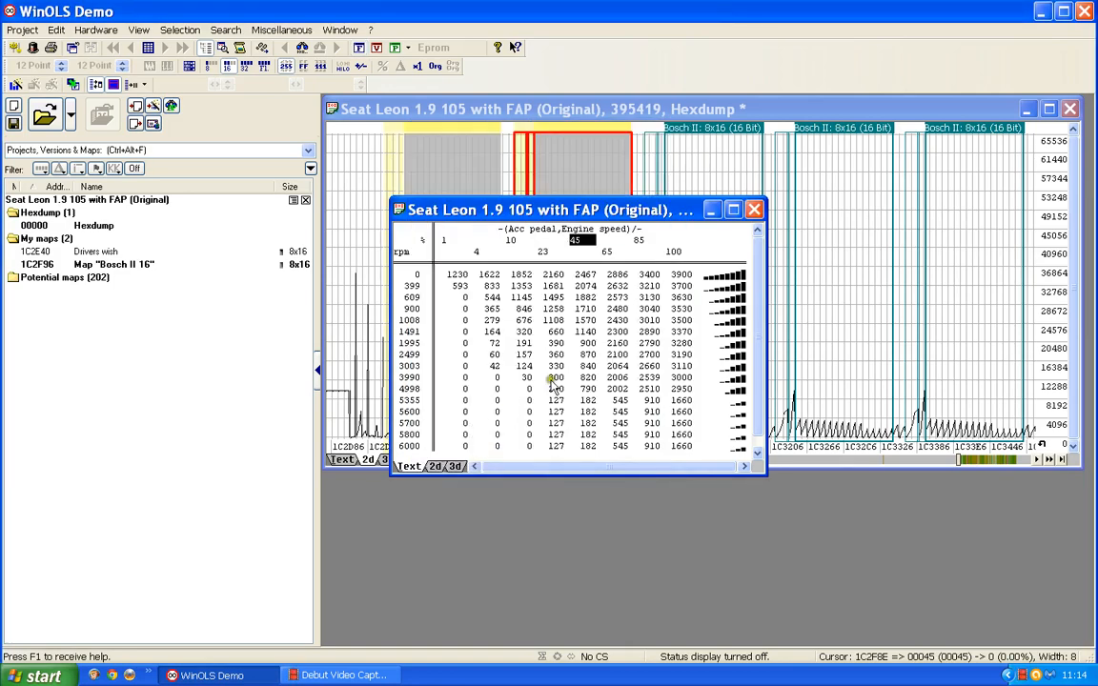
{"action": "left_click", "coordinate": [582, 241]}
Step: Rename the 1C2F96 map as Drivers wish and set its value description to Torque
{"action": "double_click", "coordinate": [588, 330]}
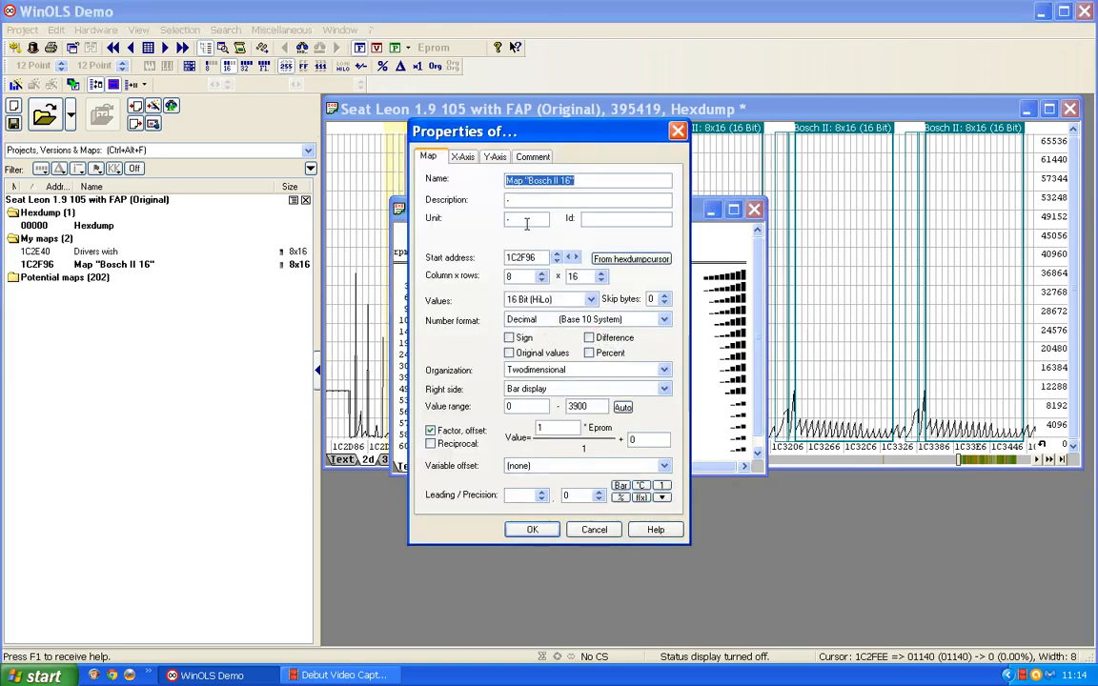
{"action": "type", "text": "Drivers wish"}
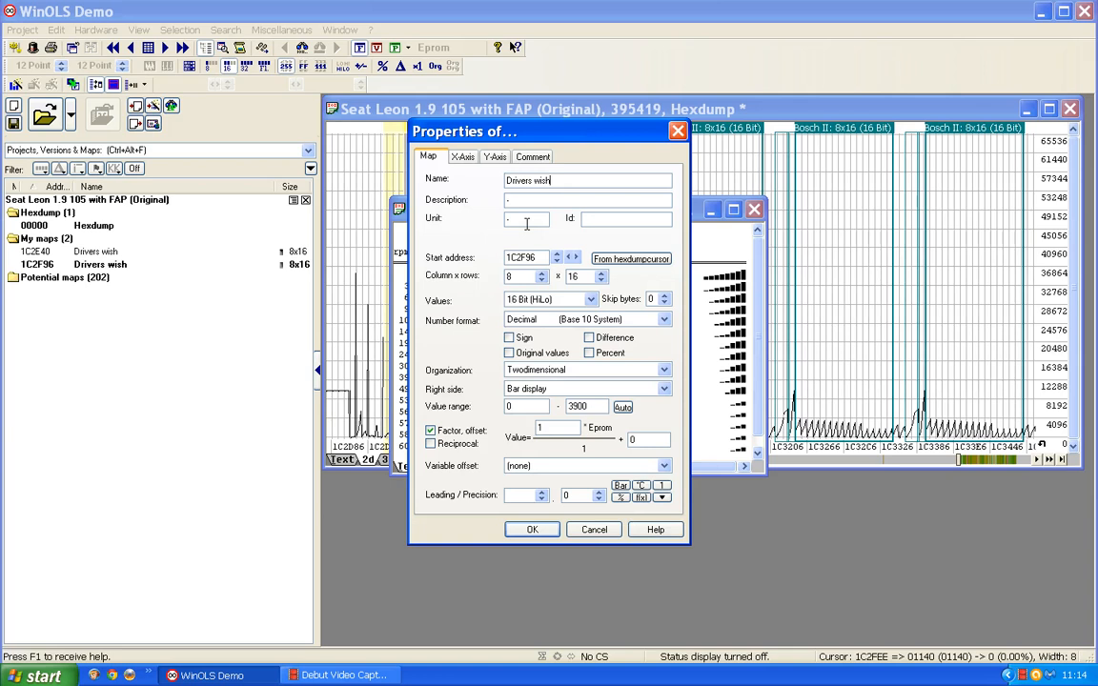
{"action": "left_click", "coordinate": [516, 194]}
{"action": "left_click", "coordinate": [471, 200]}
{"action": "type", "text": "Torque"}
Step: Set the map's value unit to Nm and factor to 0.1, and close its window
{"action": "left_click", "coordinate": [472, 220]}
{"action": "left_click", "coordinate": [540, 432]}
{"action": "left_click_drag", "start_coordinate": [546, 425], "coordinate": [478, 423]}
{"action": "type", "text": "0.1"}
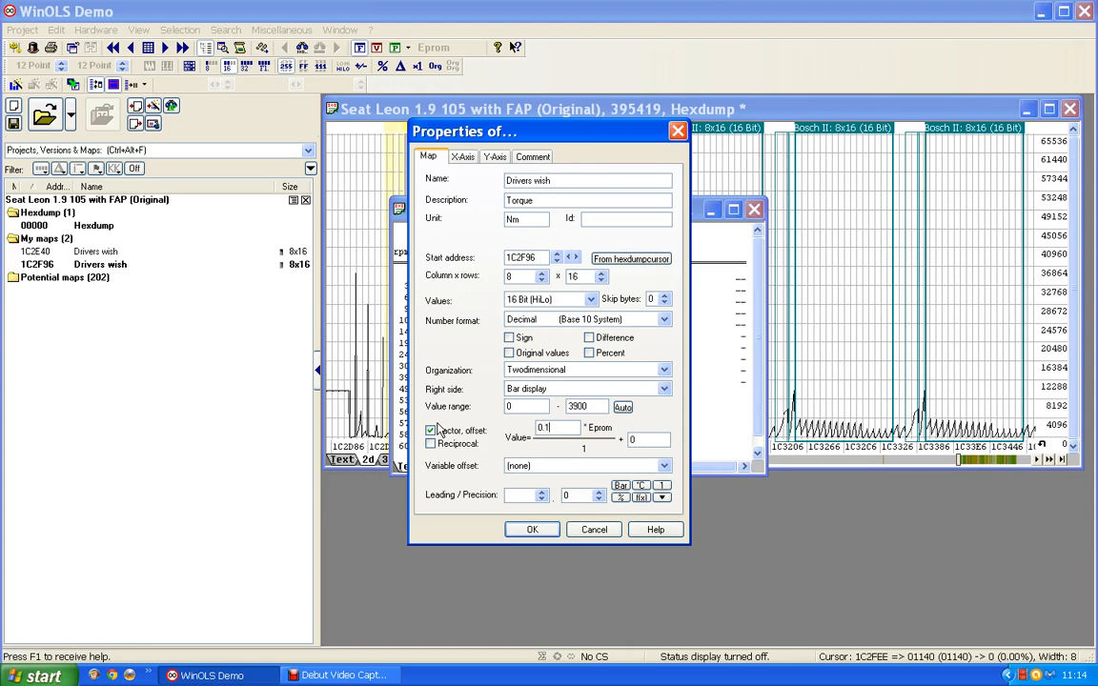
{"action": "key", "text": "Return"}
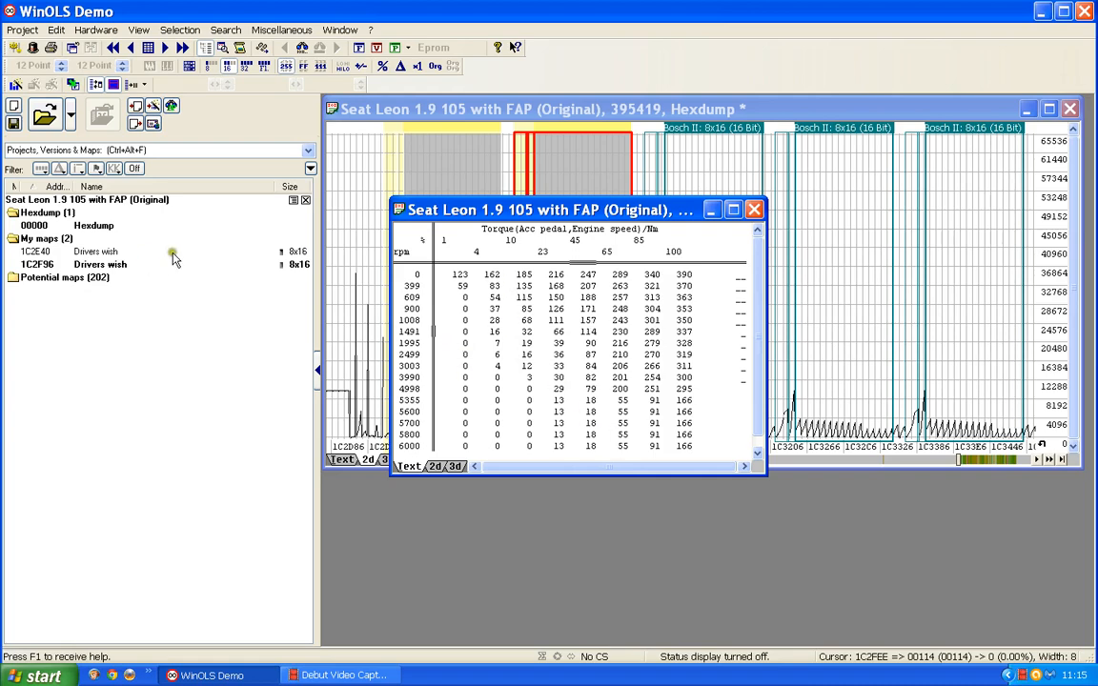
{"action": "left_click", "coordinate": [753, 209]}
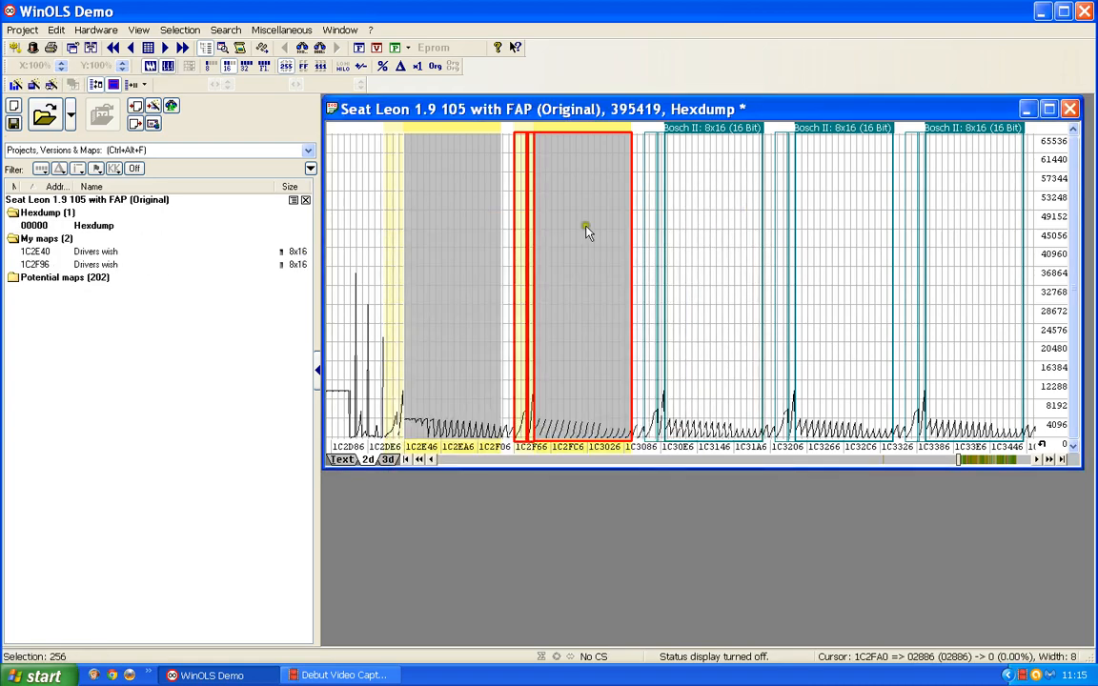
Step: Open the third Bosch II 8x16 map, at 1C30EC, rename it as Drivers wish and close its window
{"action": "double_click", "coordinate": [732, 145]}
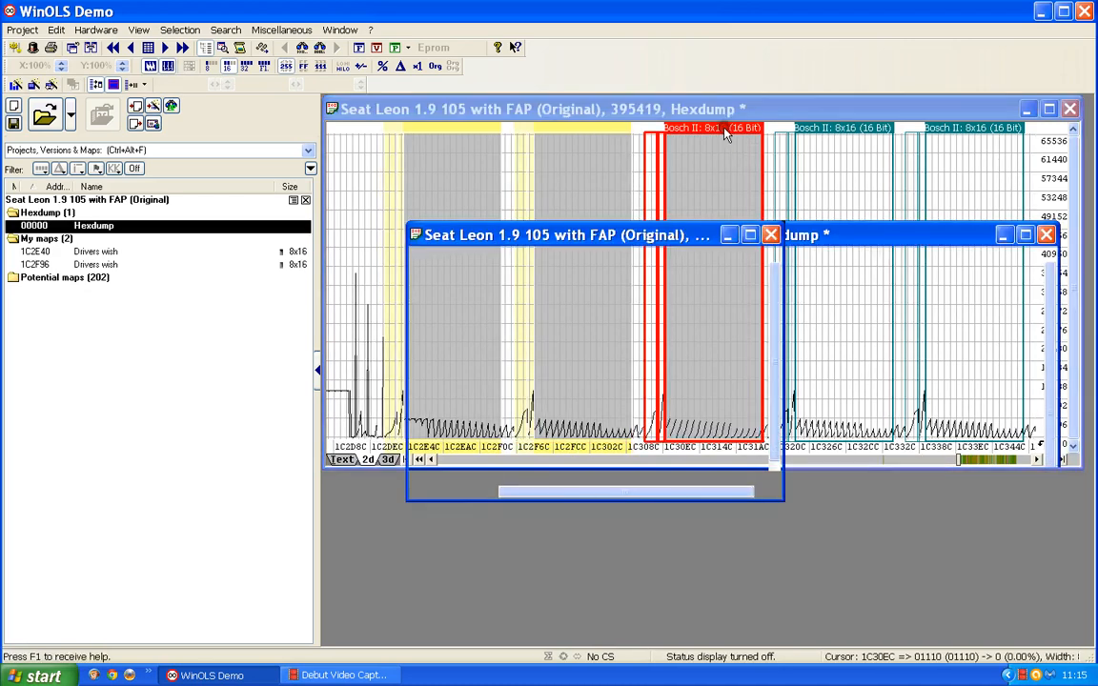
{"action": "left_click", "coordinate": [566, 380]}
{"action": "double_click", "coordinate": [561, 377]}
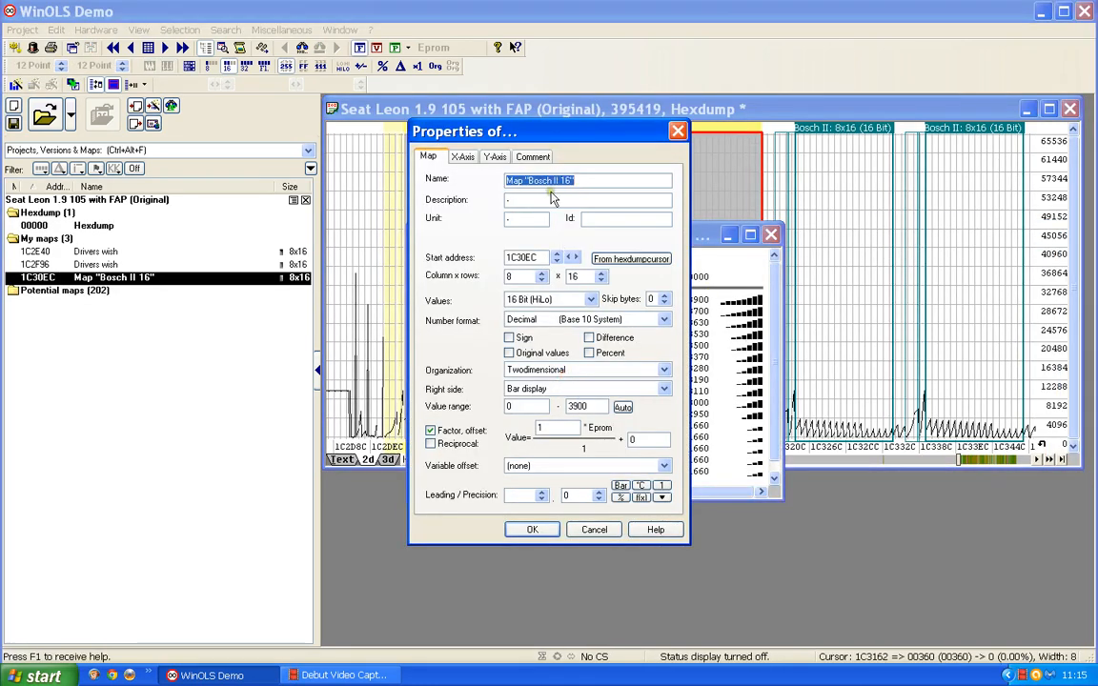
{"action": "type", "text": "Dt"}
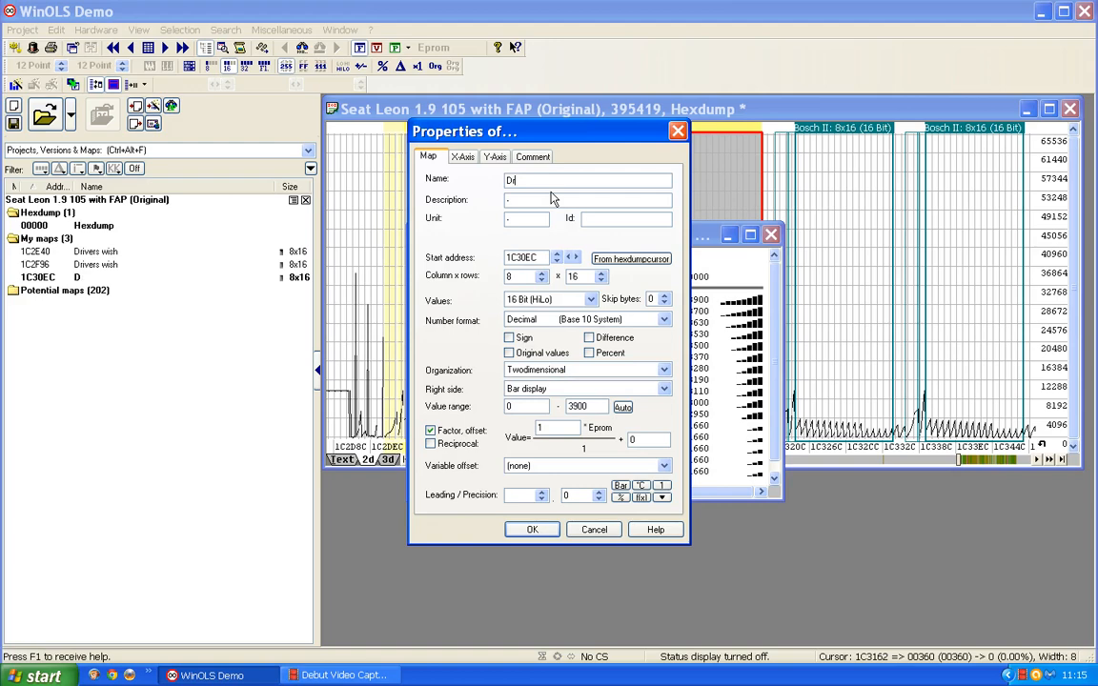
{"action": "type", "text": "ivers wish"}
{"action": "key", "text": "Return"}
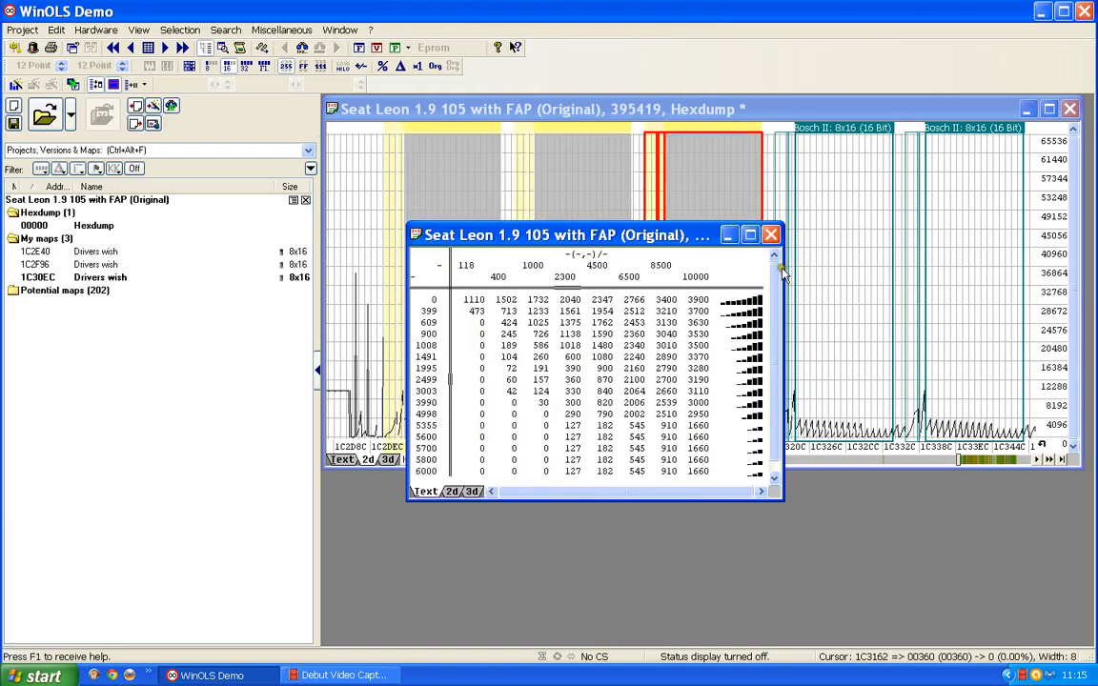
{"action": "left_click", "coordinate": [771, 234]}
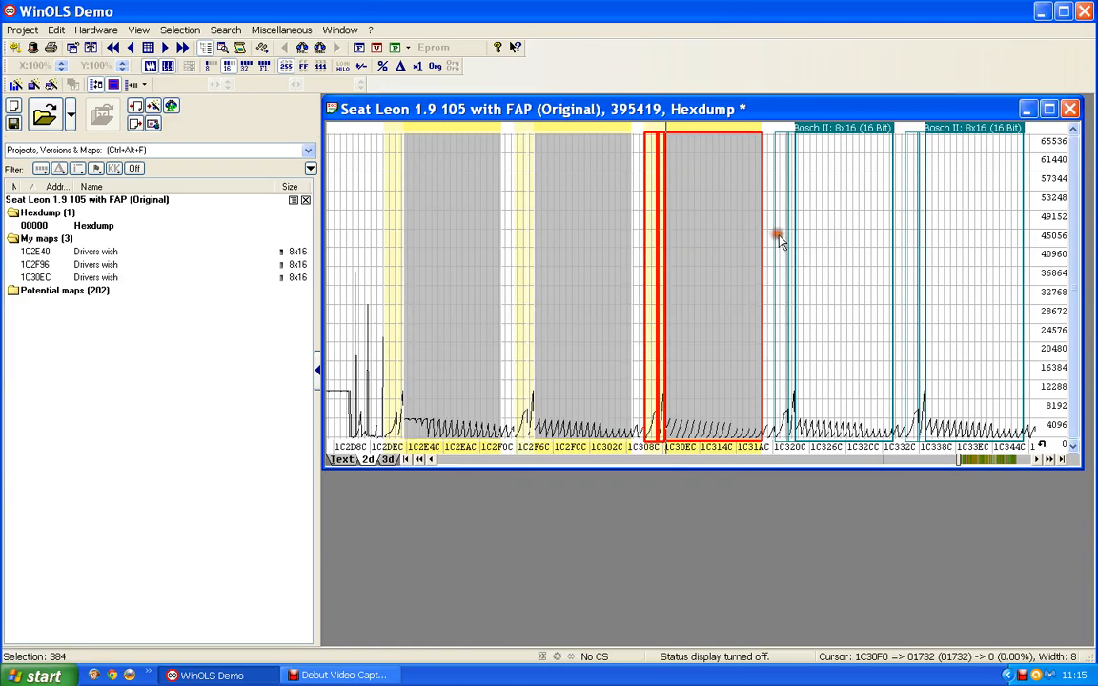
Step: Open the fourth Bosch II 8x16 map, at 1C3242, rename it as Drivers wish and close its window
{"action": "double_click", "coordinate": [857, 128]}
{"action": "double_click", "coordinate": [578, 407]}
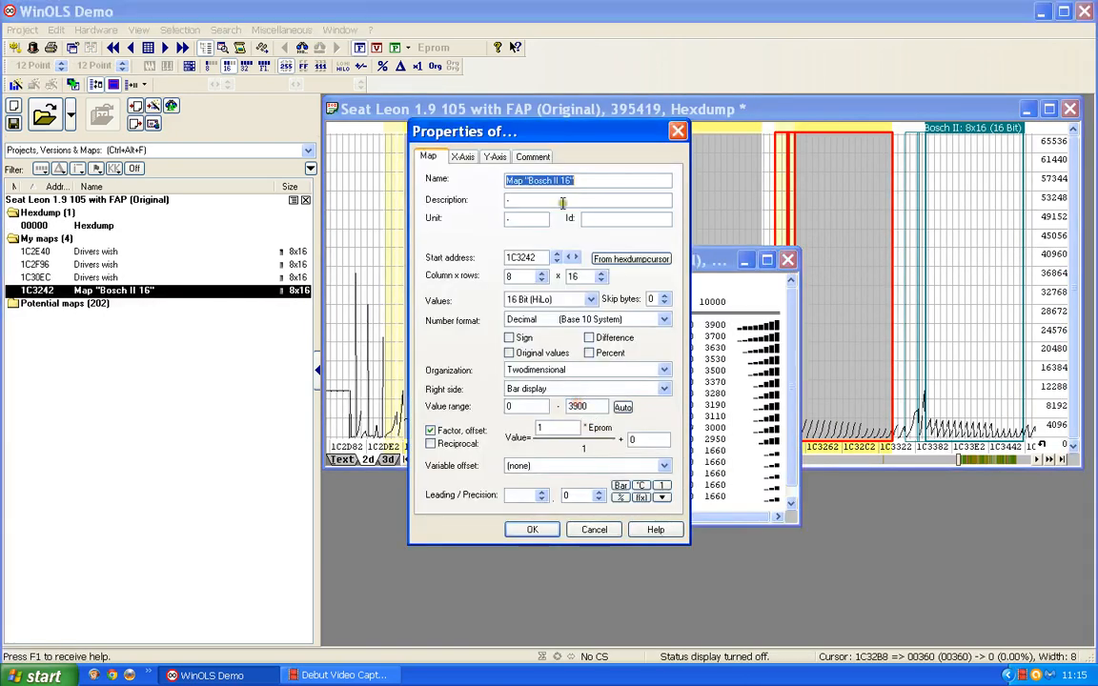
{"action": "type", "text": "Dri"}
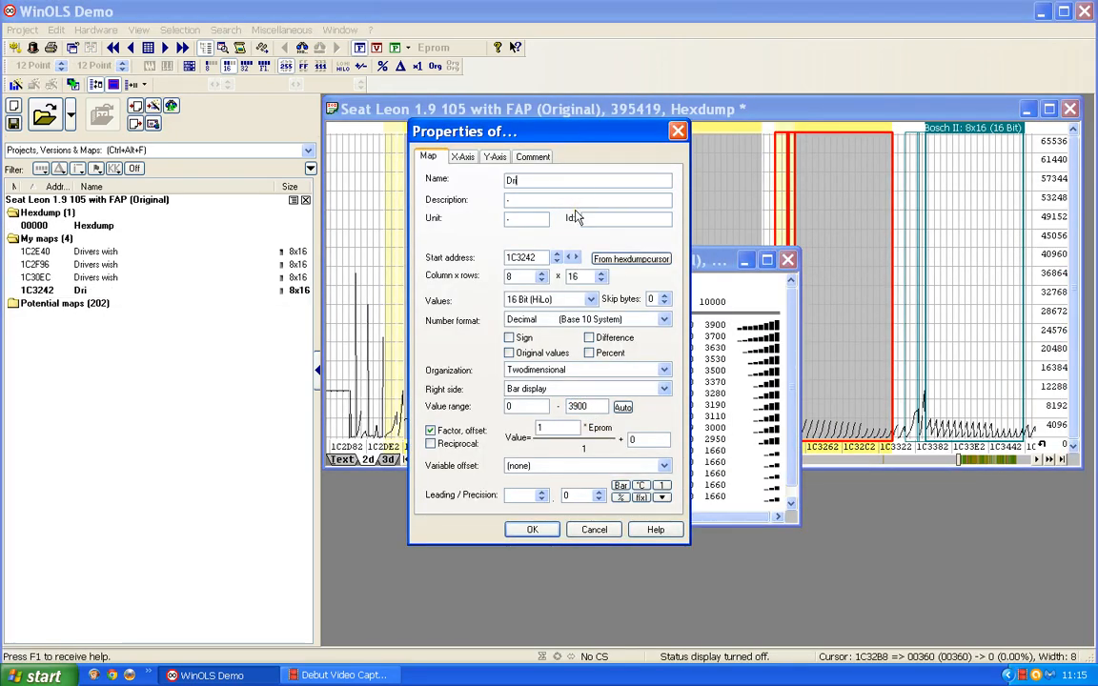
{"action": "type", "text": "vers wish"}
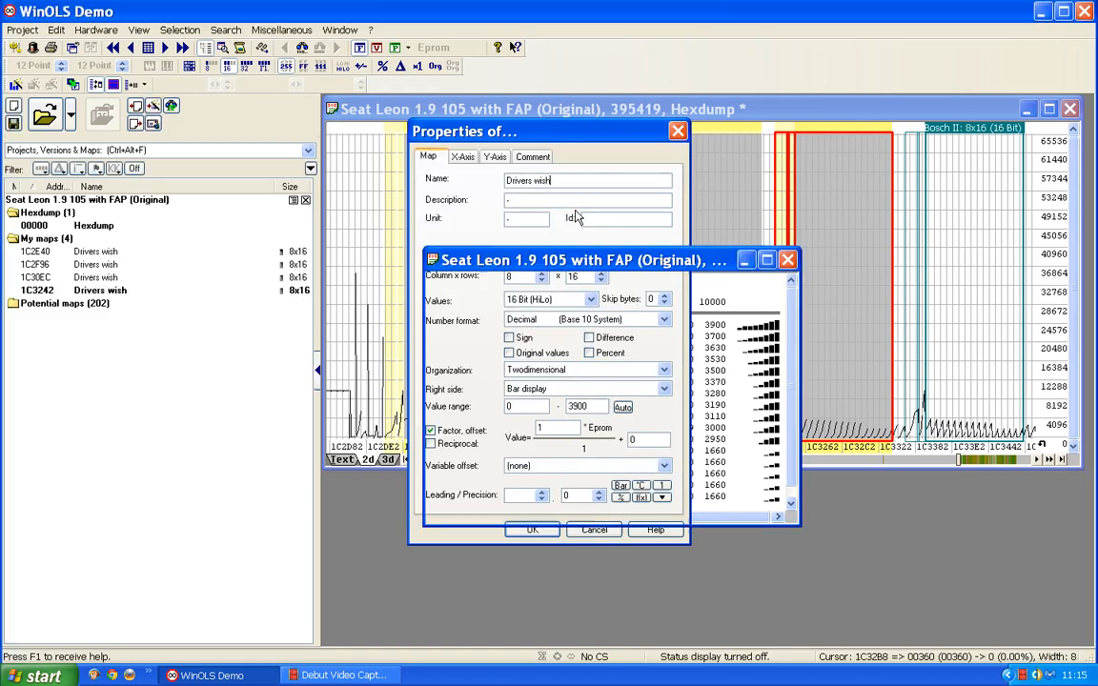
{"action": "key", "text": "Return"}
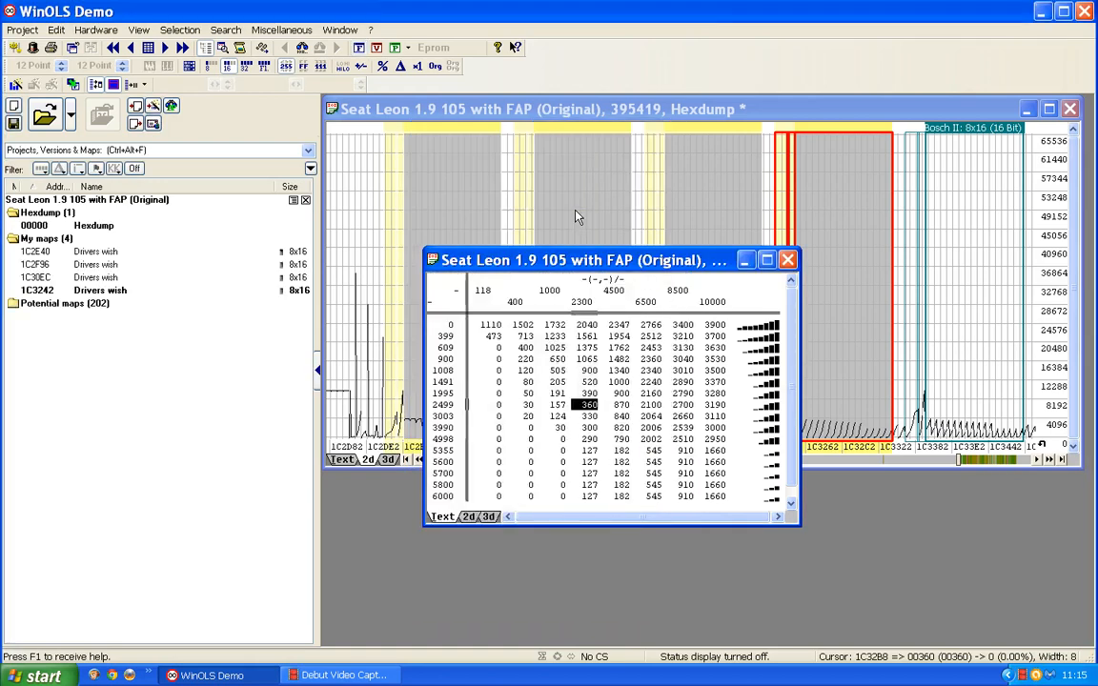
{"action": "left_click", "coordinate": [789, 261]}
Step: Open the fifth Bosch II 8x16 map, at 1C3398, rename it as Drivers wish and close its window
{"action": "double_click", "coordinate": [968, 134]}
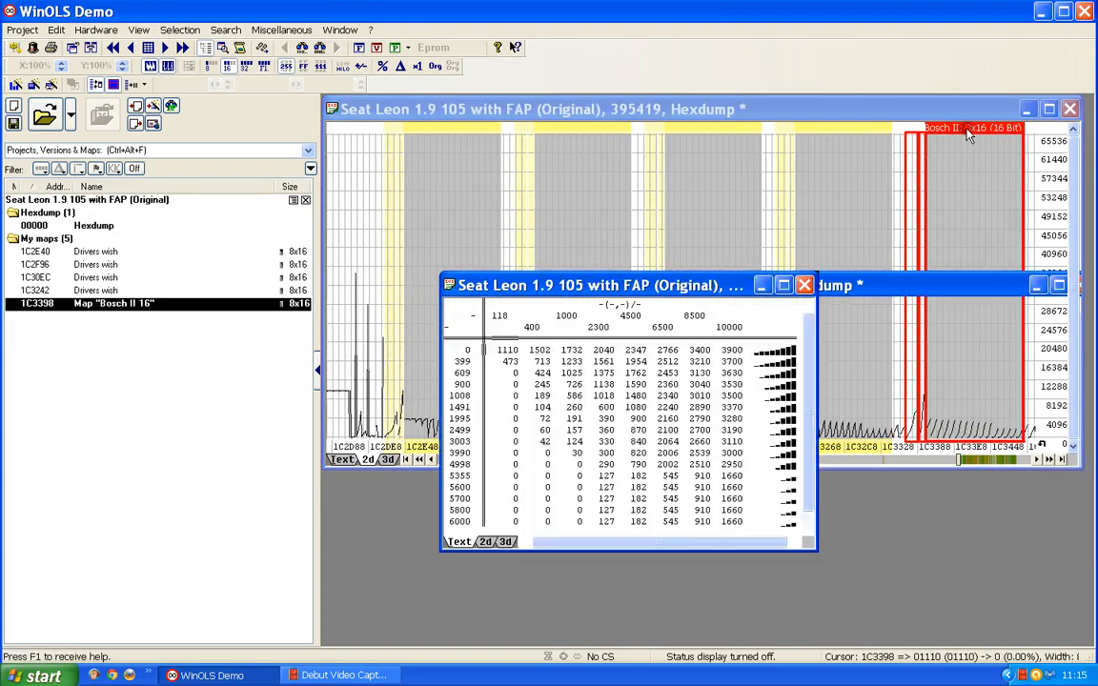
{"action": "double_click", "coordinate": [632, 407]}
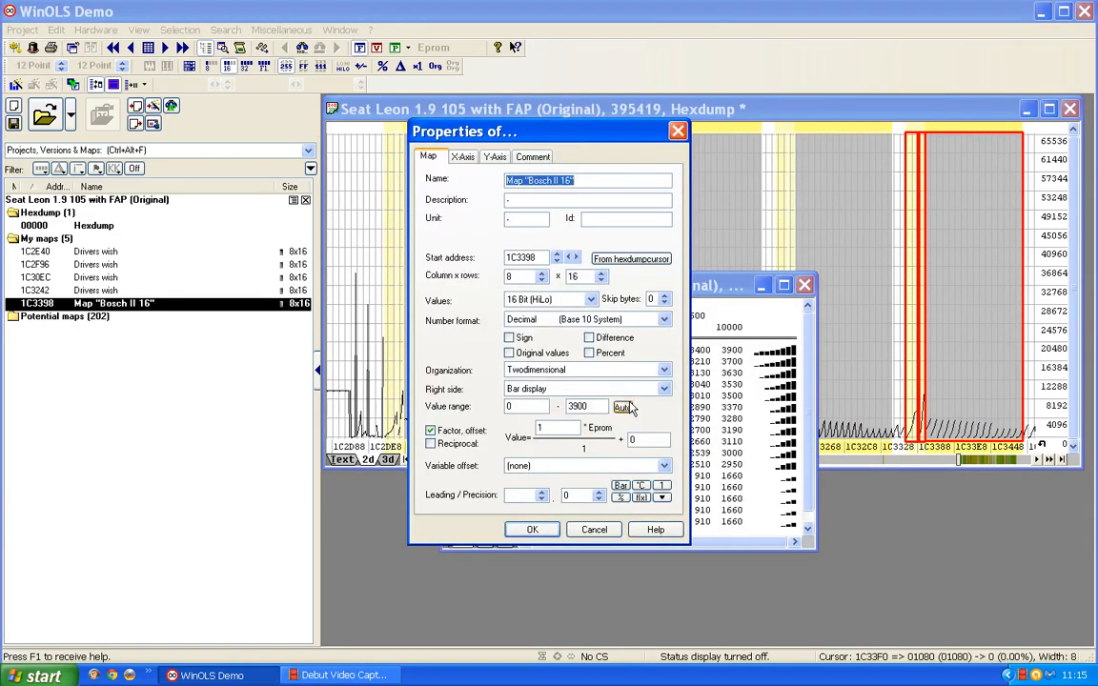
{"action": "type", "text": "Drivers wish"}
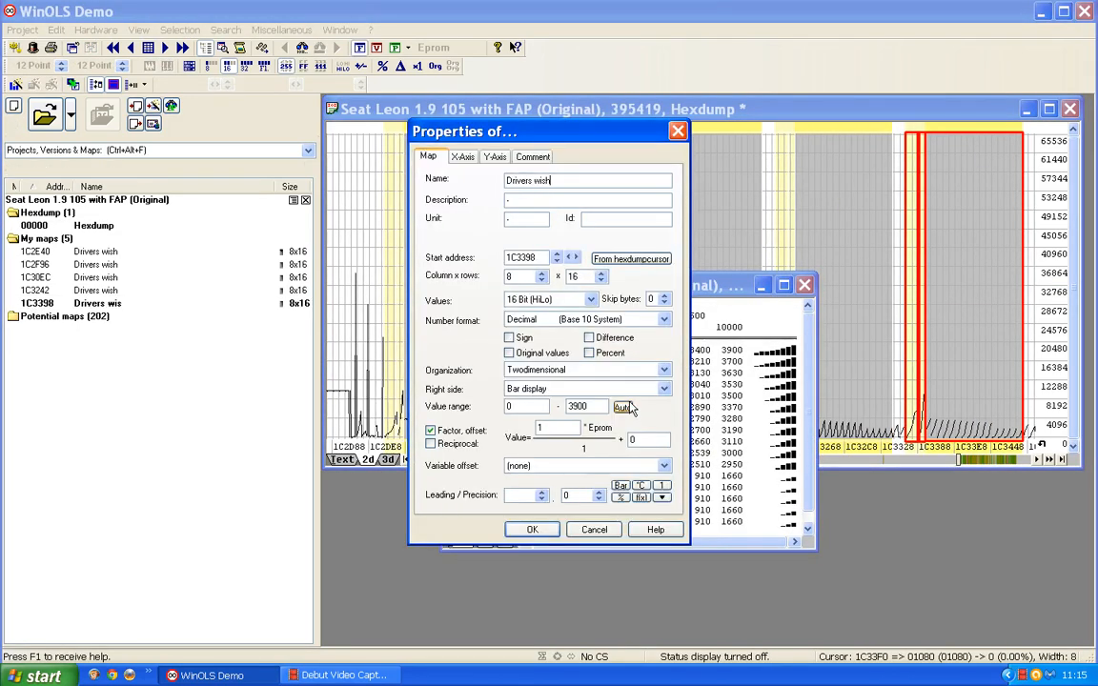
{"action": "key", "text": "Return"}
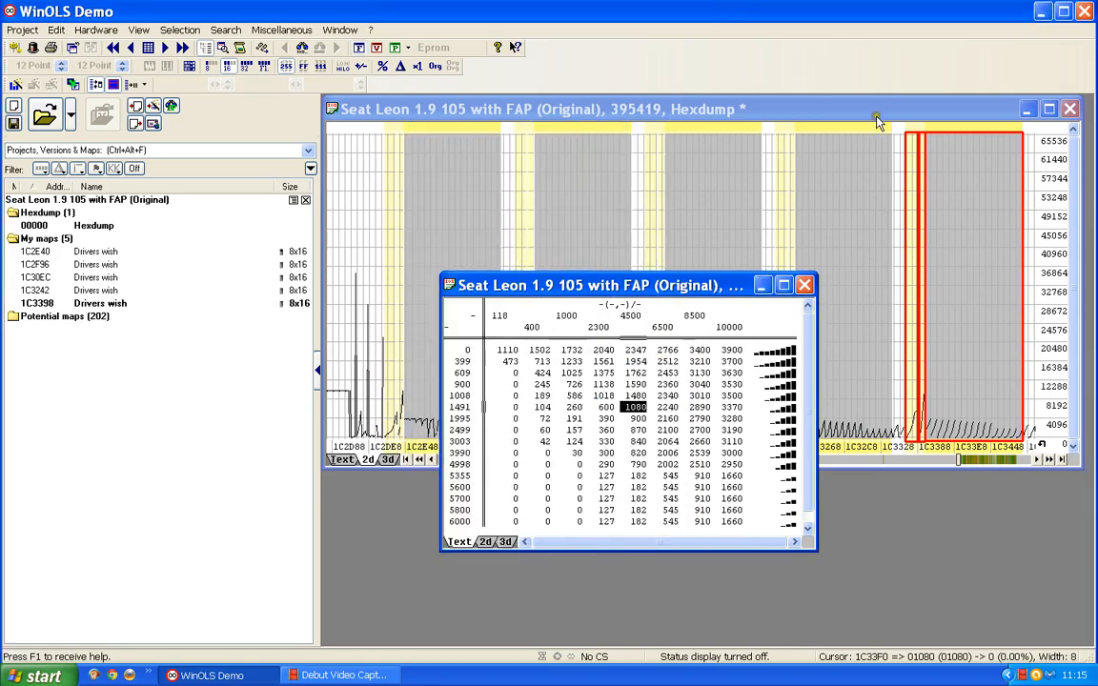
{"action": "left_click", "coordinate": [805, 286]}
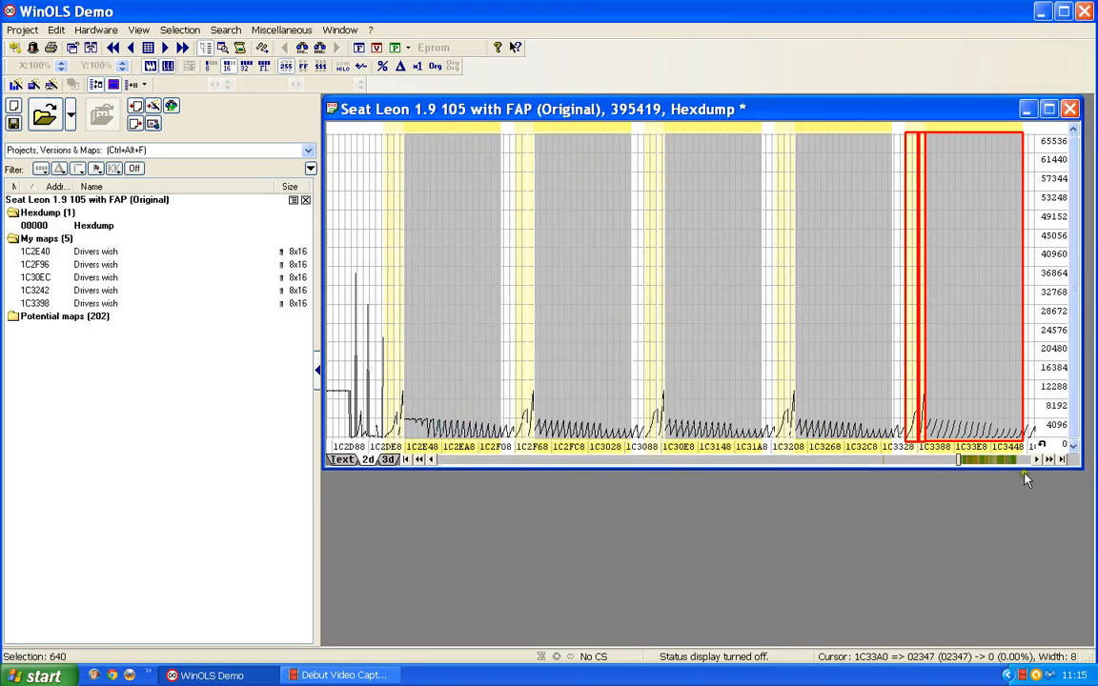
Step: Open the next unnamed Bosch II 8x16 map in the hexdump, at 1C34EE, and rename it as Drivers wish
{"action": "left_click", "coordinate": [1048, 459]}
{"action": "left_click_drag", "start_coordinate": [1048, 460], "coordinate": [1048, 459]}
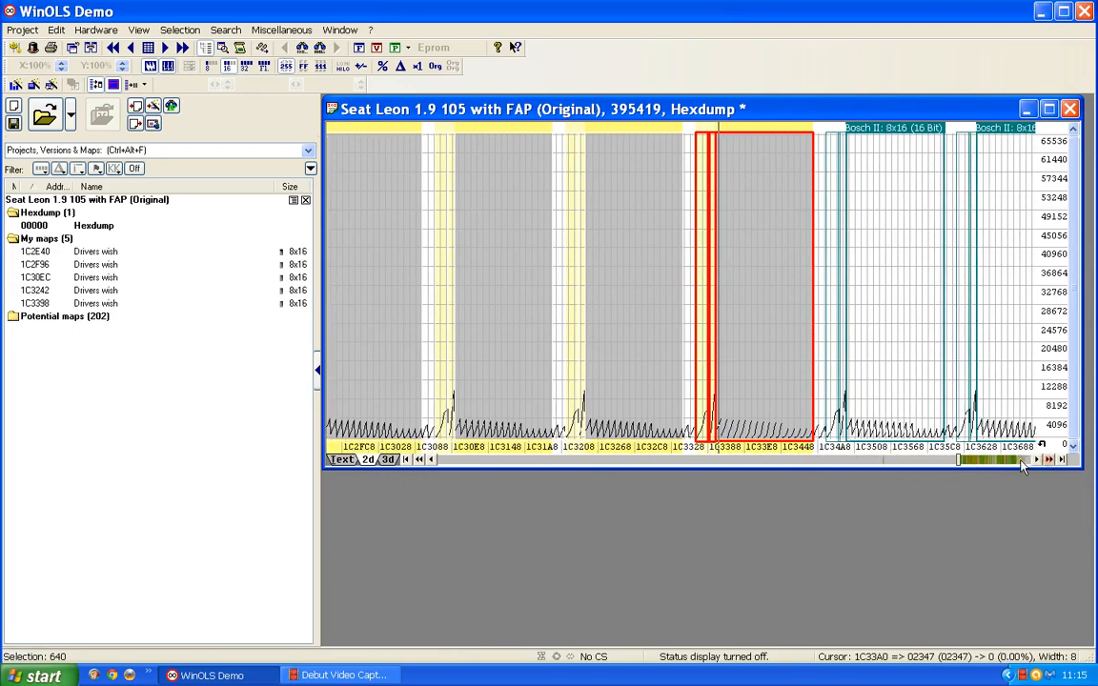
{"action": "left_click", "coordinate": [1023, 459]}
{"action": "scroll", "coordinate": [643, 424], "scroll_direction": "up", "scroll_amount": 1}
{"action": "scroll", "coordinate": [643, 423], "scroll_direction": "up", "scroll_amount": 4}
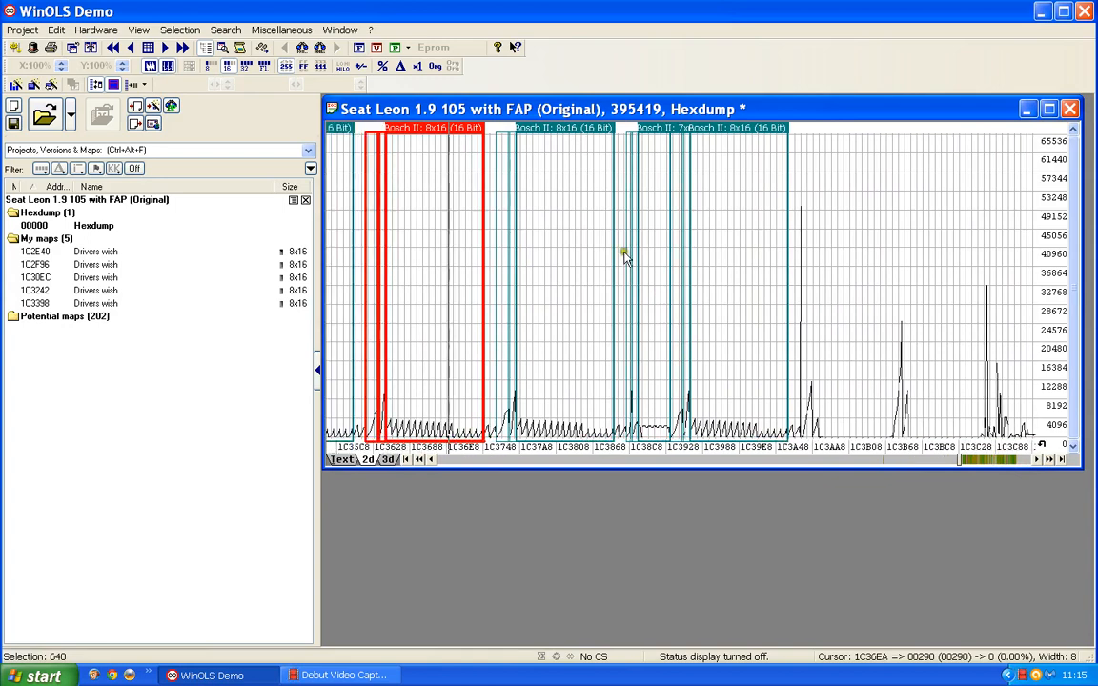
{"action": "scroll", "coordinate": [613, 152], "scroll_direction": "up", "scroll_amount": 1}
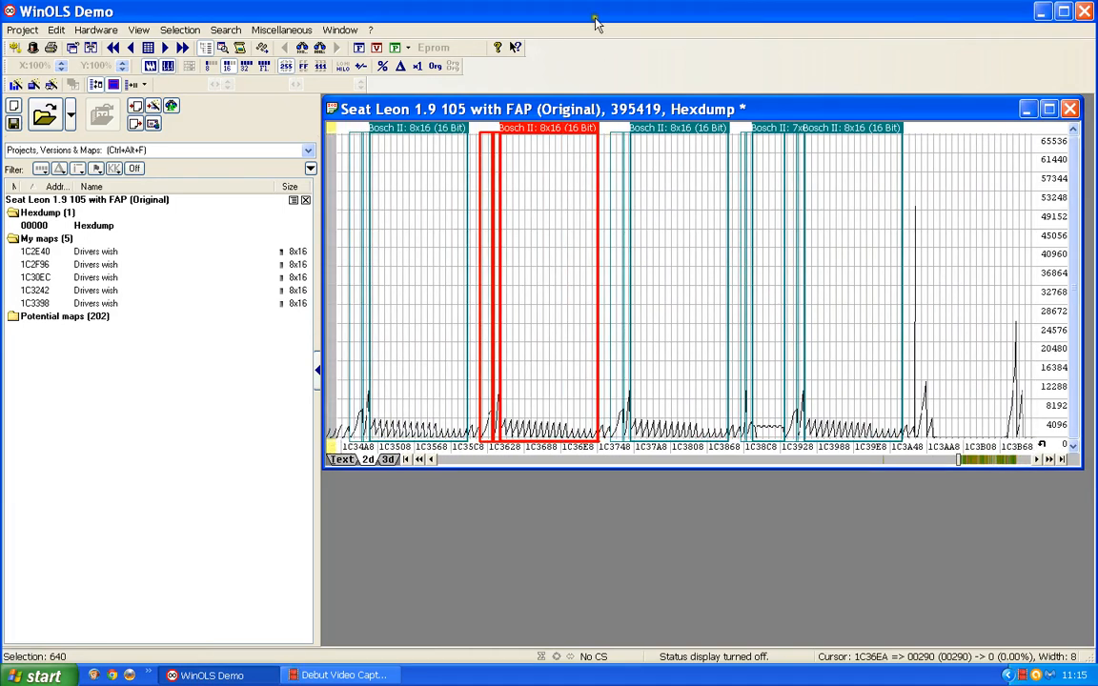
{"action": "double_click", "coordinate": [422, 127]}
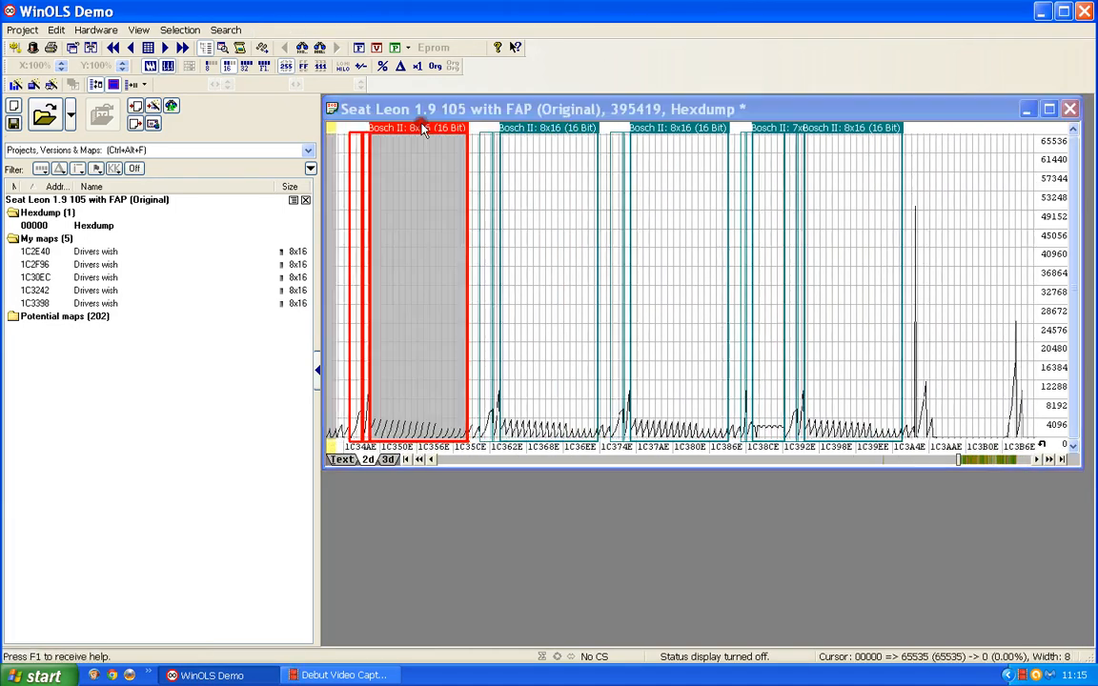
{"action": "type", "text": "p \"Bosch II 16"}
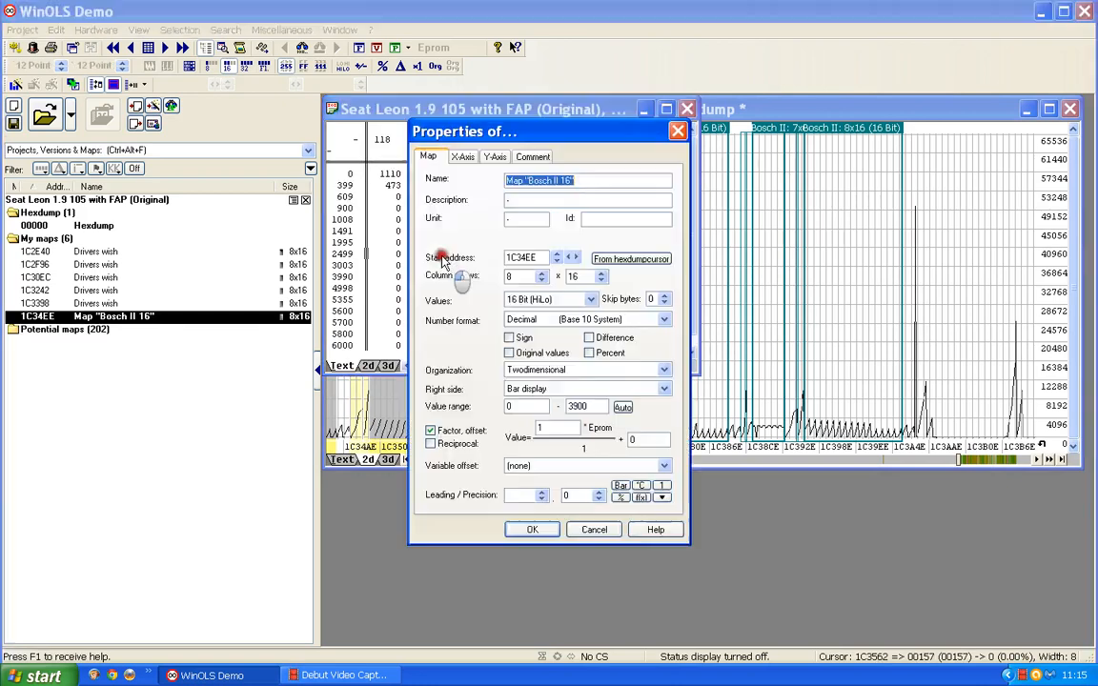
{"action": "type", "text": "Dri"}
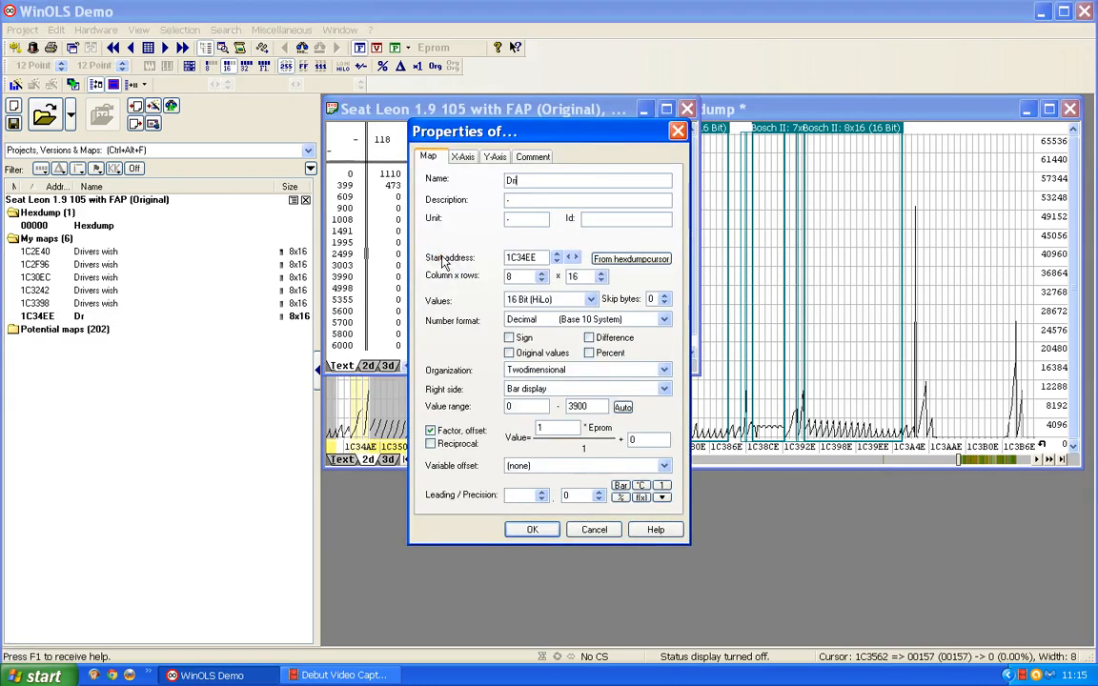
{"action": "type", "text": "vers wisah"}
{"action": "key", "text": "Return"}
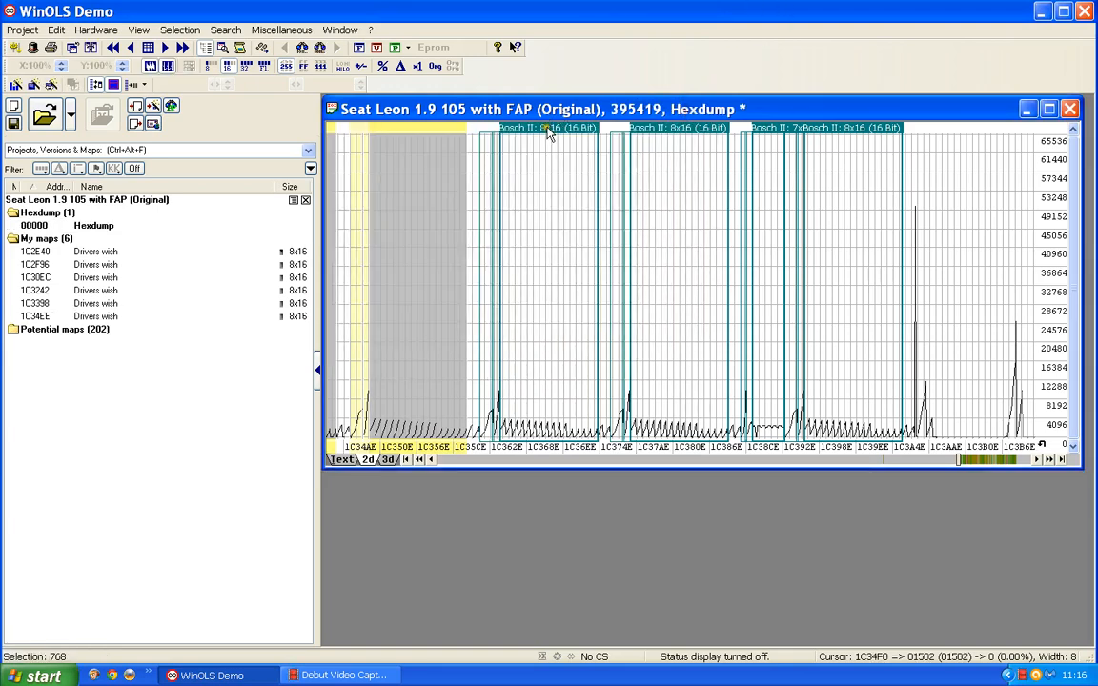
Step: Open the Bosch II 8x16 map at 1C3644, rename it as Drivers wish and close its window
{"action": "double_click", "coordinate": [553, 135]}
{"action": "left_click", "coordinate": [538, 289]}
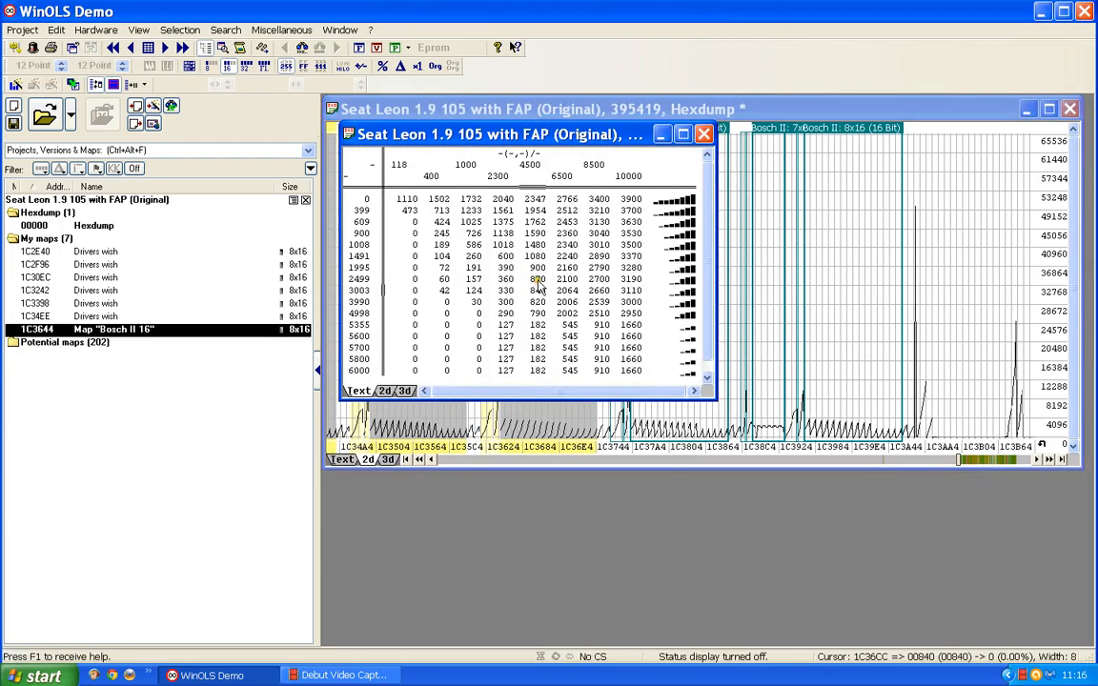
{"action": "double_click", "coordinate": [537, 278]}
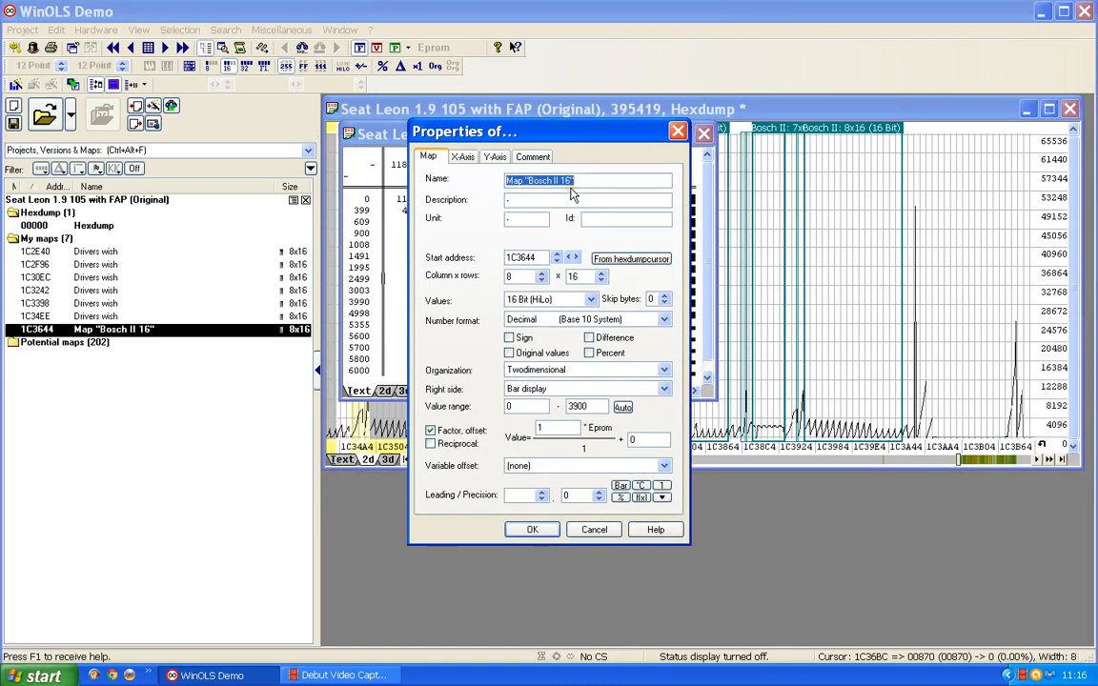
{"action": "type", "text": "Driver"}
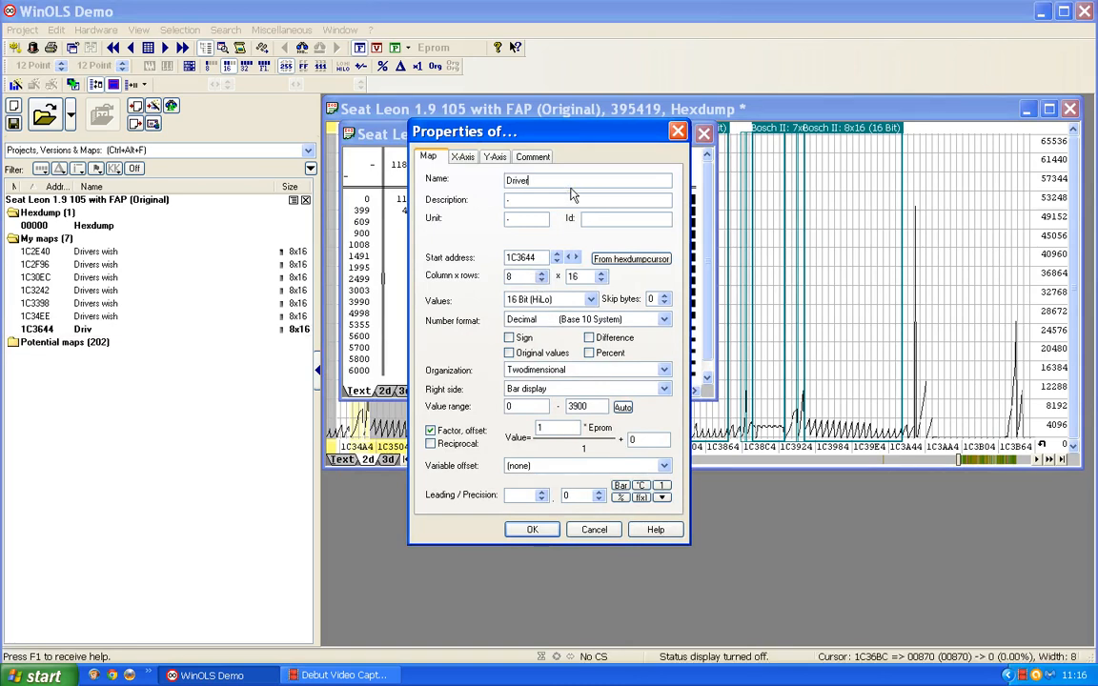
{"action": "type", "text": "s wish"}
{"action": "key", "text": "Return"}
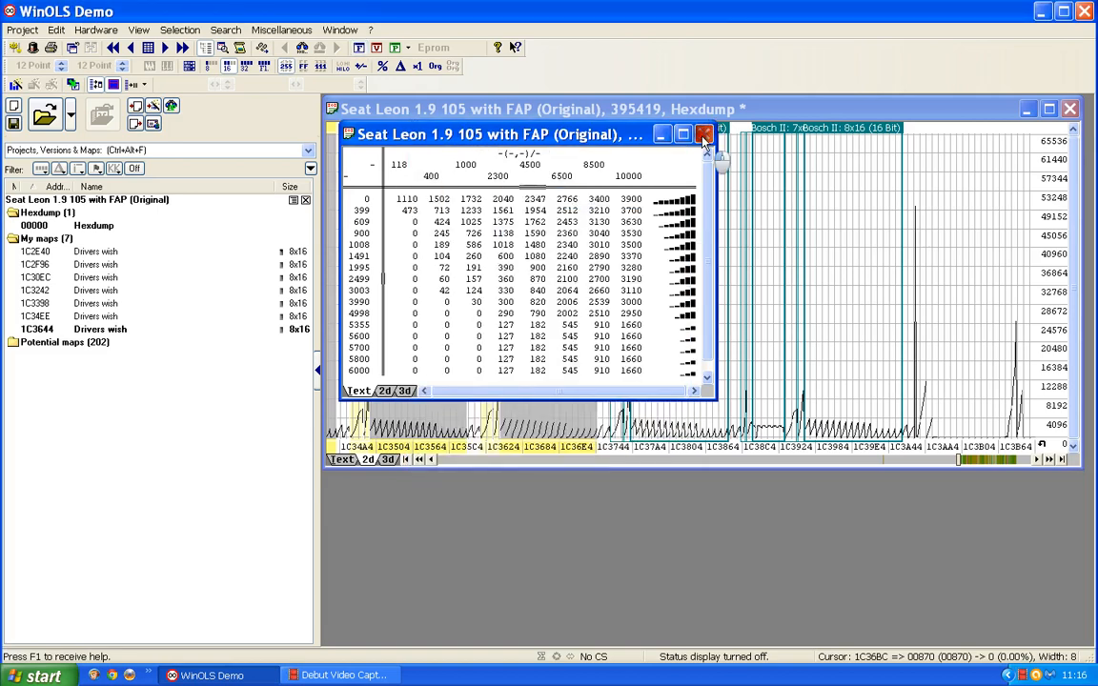
{"action": "left_click", "coordinate": [703, 137]}
Step: Open the Bosch II 8x16 map at 1C379A, rename it as Drivers wish and close its window
{"action": "double_click", "coordinate": [675, 132]}
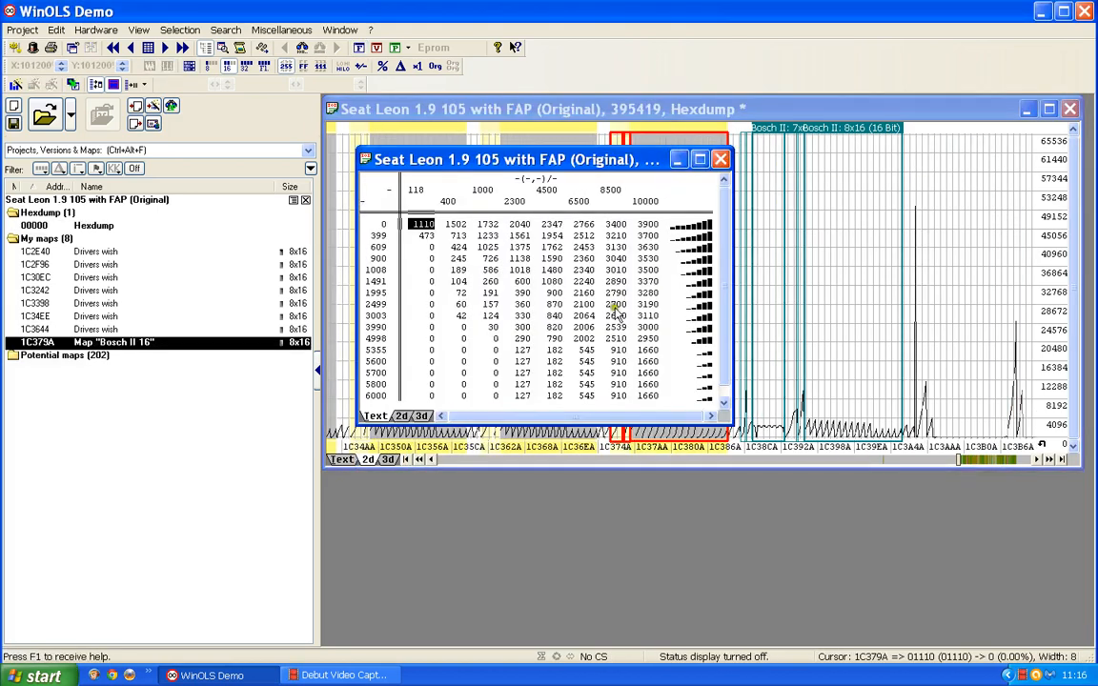
{"action": "double_click", "coordinate": [578, 289]}
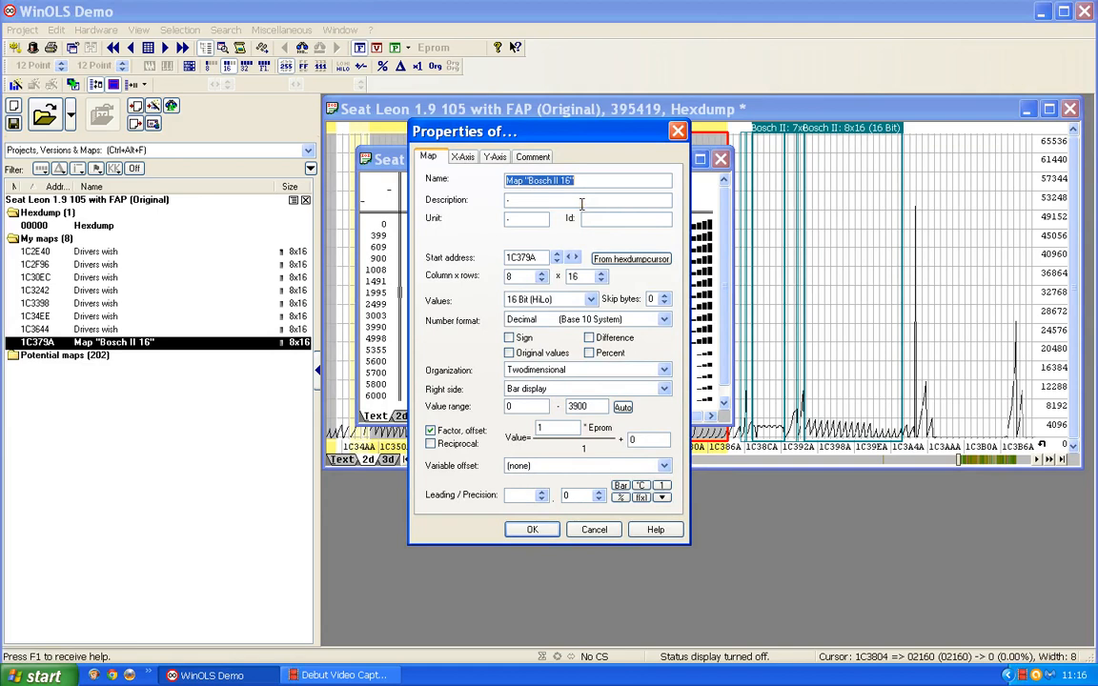
{"action": "type", "text": "Drivers wish"}
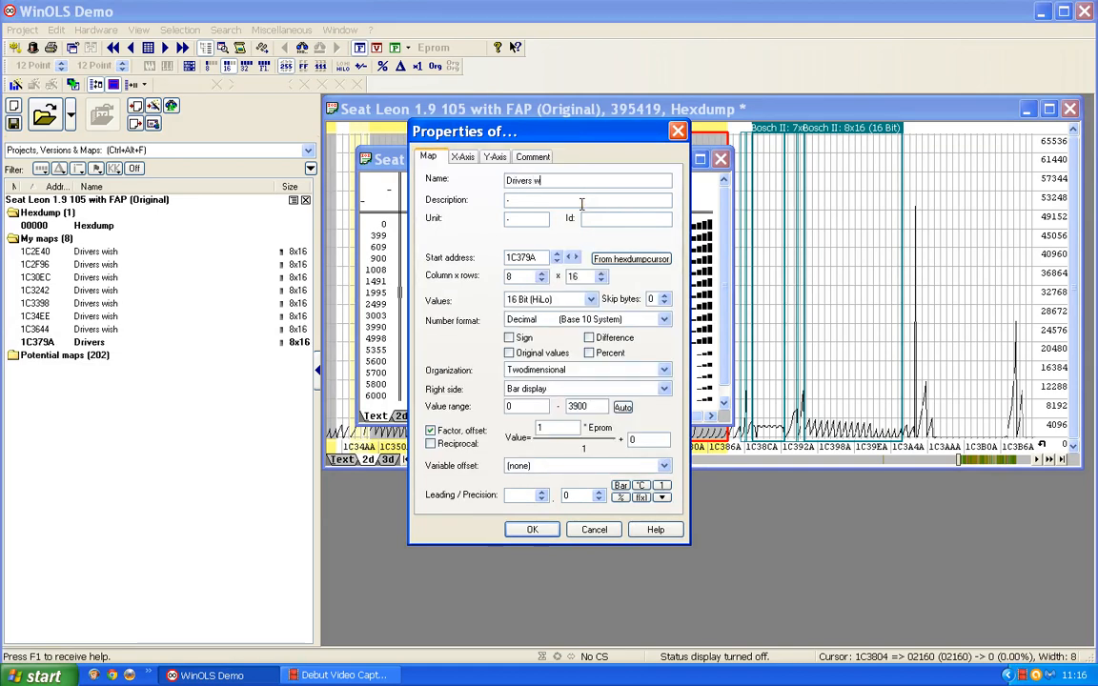
{"action": "left_click", "coordinate": [531, 530]}
{"action": "left_click", "coordinate": [721, 159]}
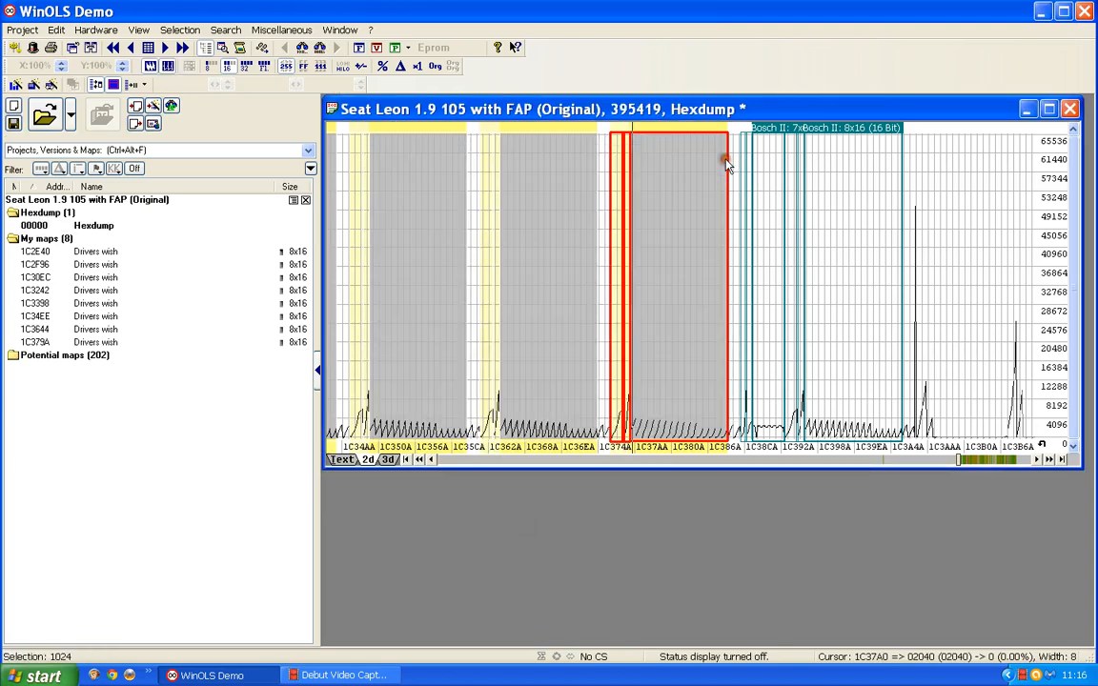
Step: Open the last Bosch II 8x16 map in the hexdump, at 1C3962, rename it as Drivers wish and close its window
{"action": "left_click", "coordinate": [862, 131]}
{"action": "double_click", "coordinate": [861, 130]}
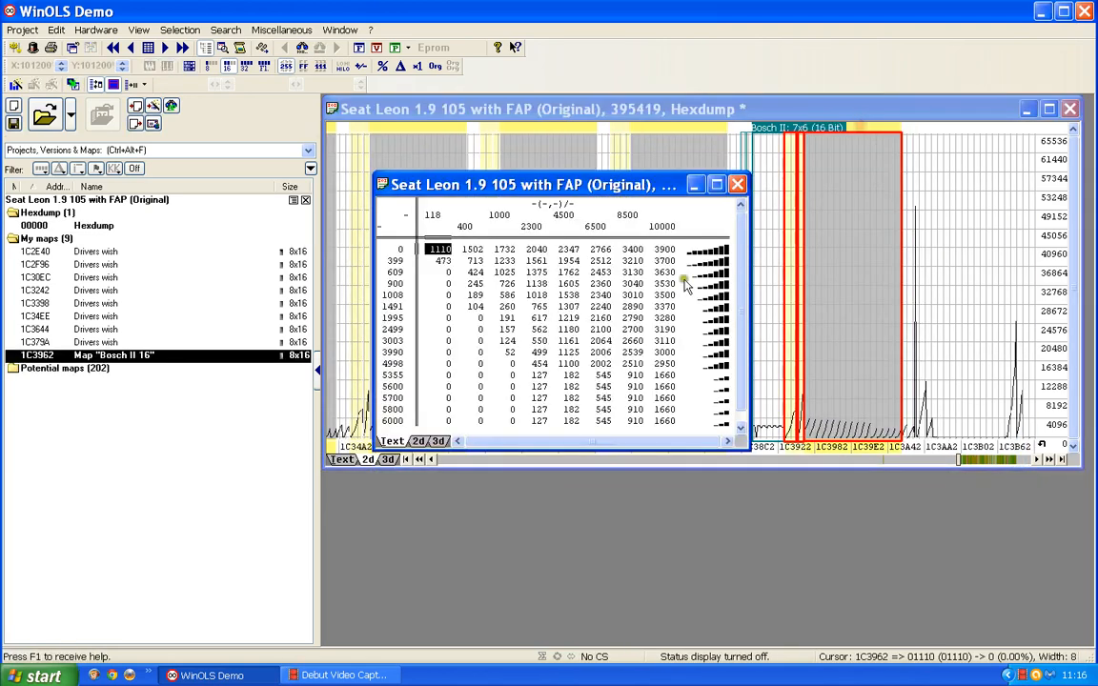
{"action": "double_click", "coordinate": [540, 310]}
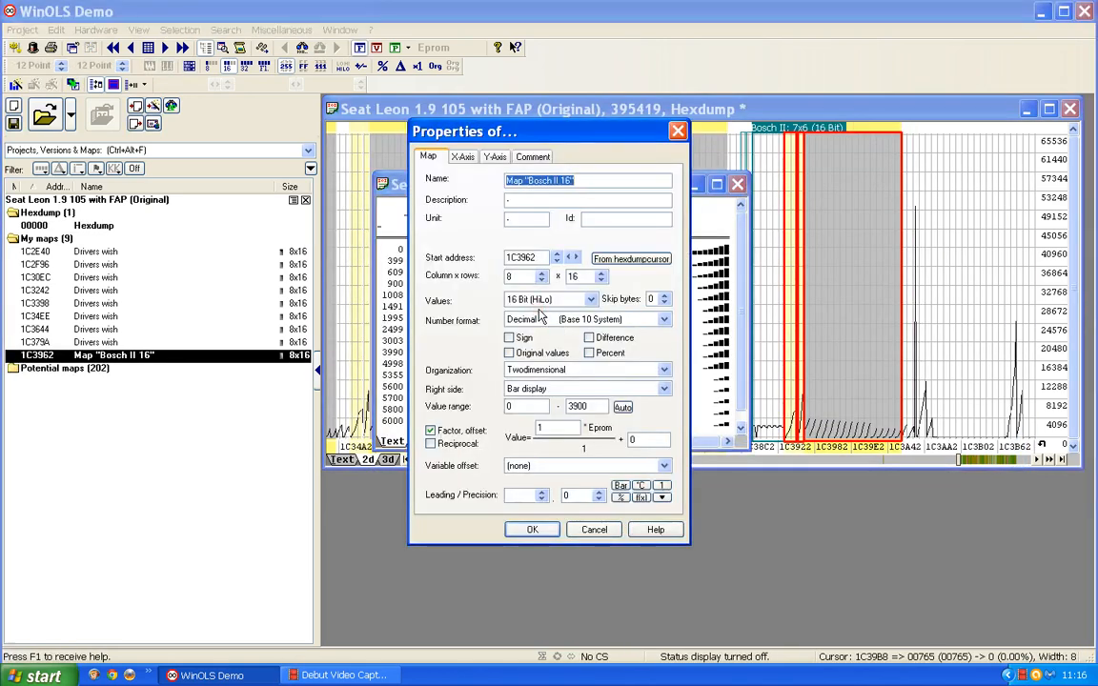
{"action": "type", "text": "Drivers wish"}
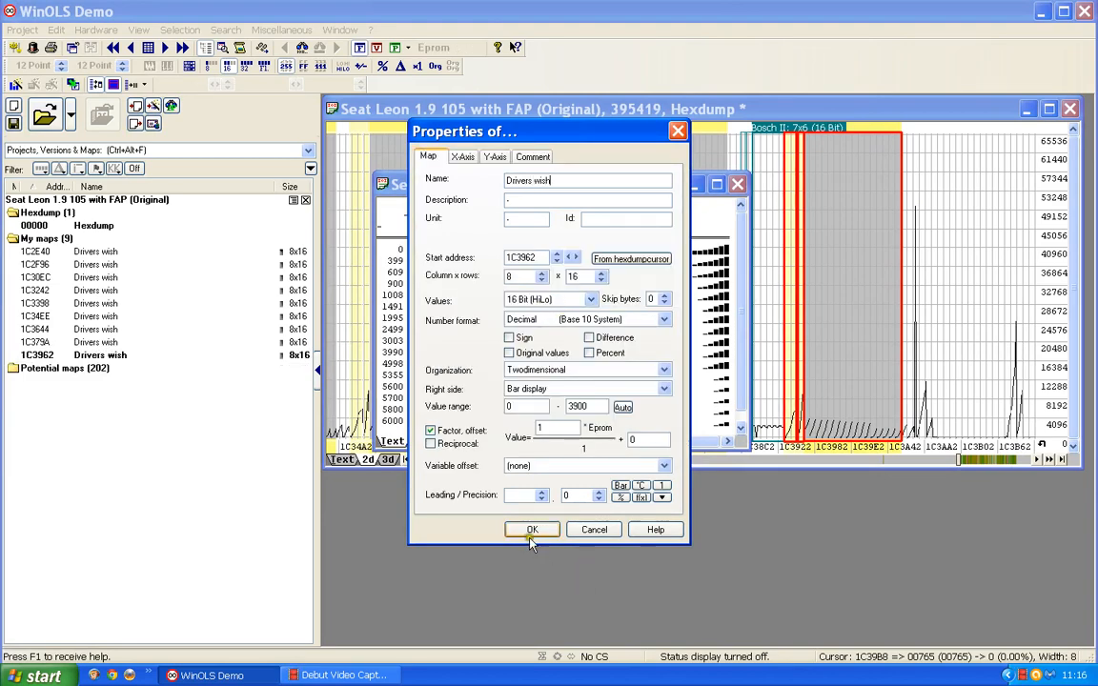
{"action": "left_click", "coordinate": [530, 531]}
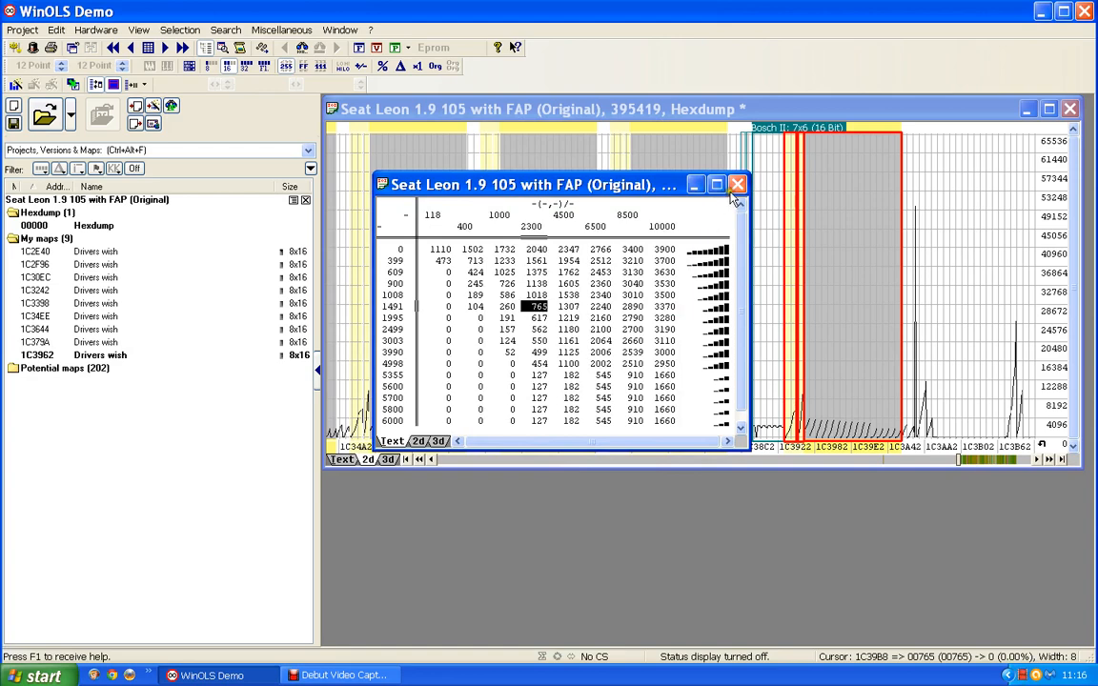
{"action": "left_click", "coordinate": [737, 184]}
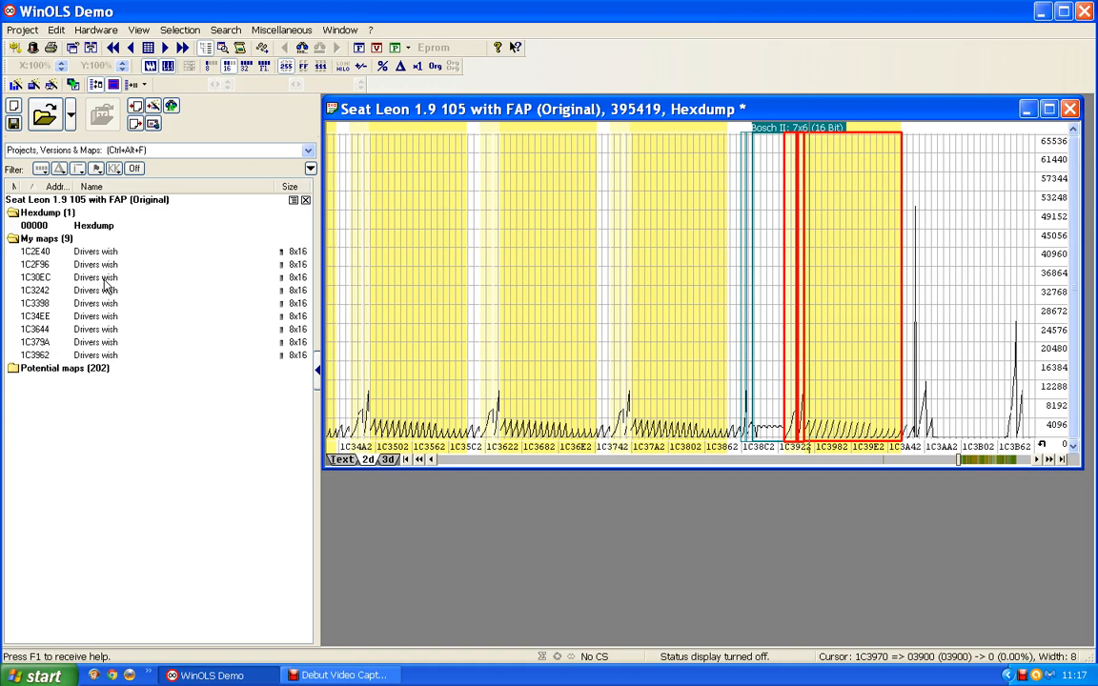
Step: Locate the Drivers wish maps 1C2E40, 1C2F96 and 1C30EC in the hexdump one after another, and return to 1C2E40
{"action": "left_click", "coordinate": [100, 250]}
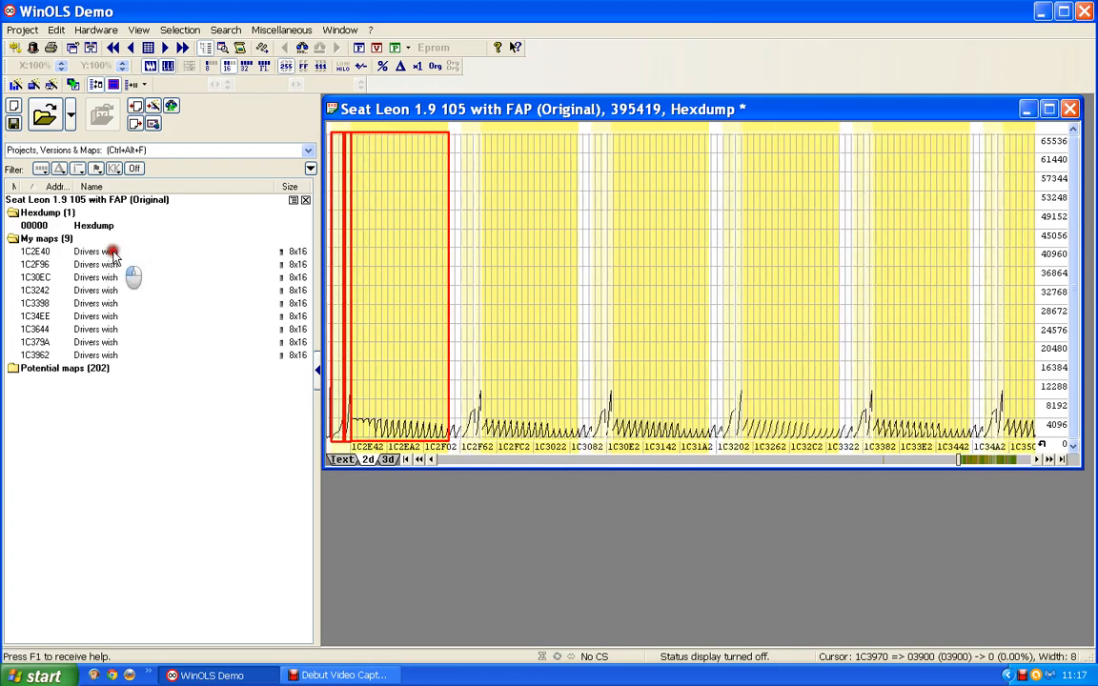
{"action": "left_click", "coordinate": [110, 264]}
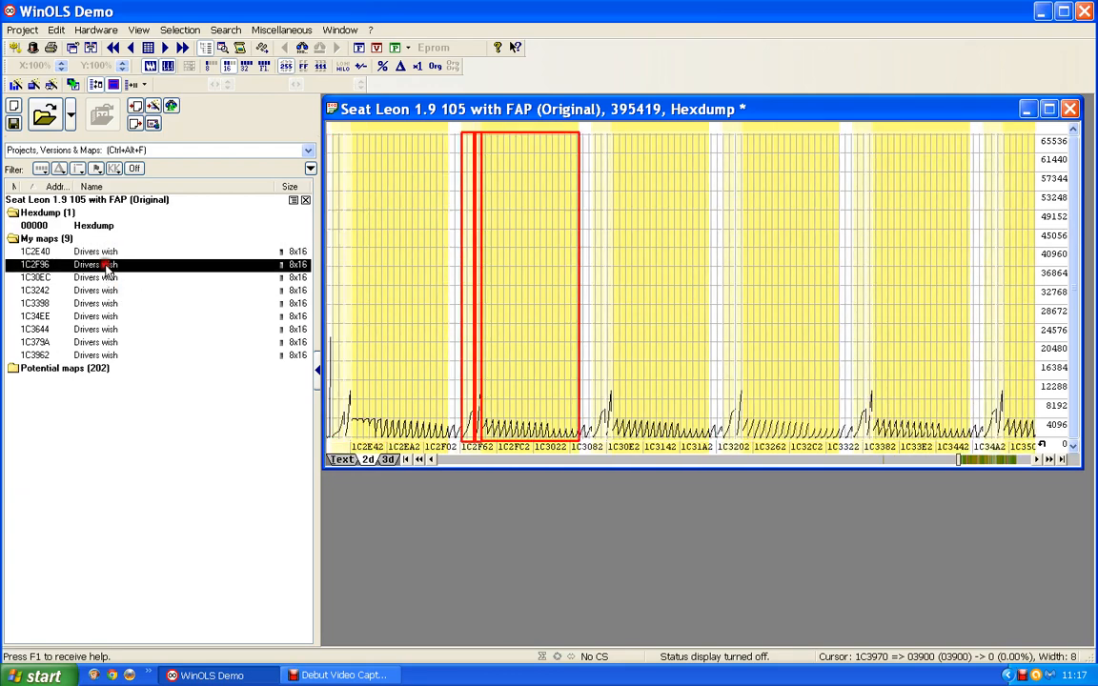
{"action": "left_click", "coordinate": [107, 277]}
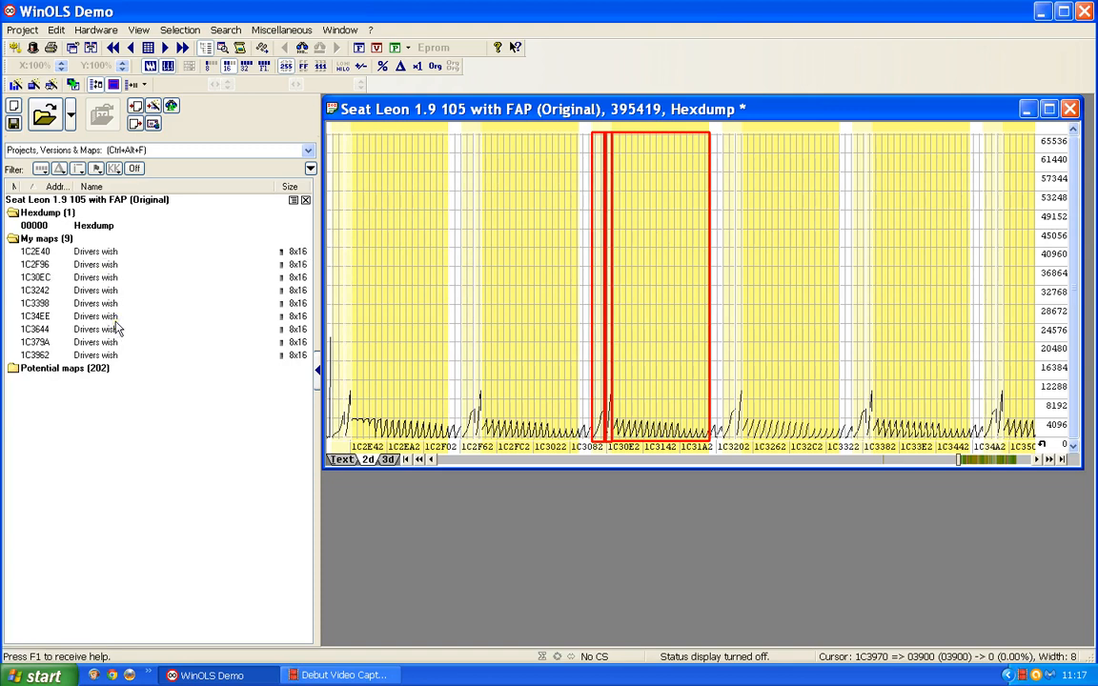
{"action": "left_click", "coordinate": [108, 252]}
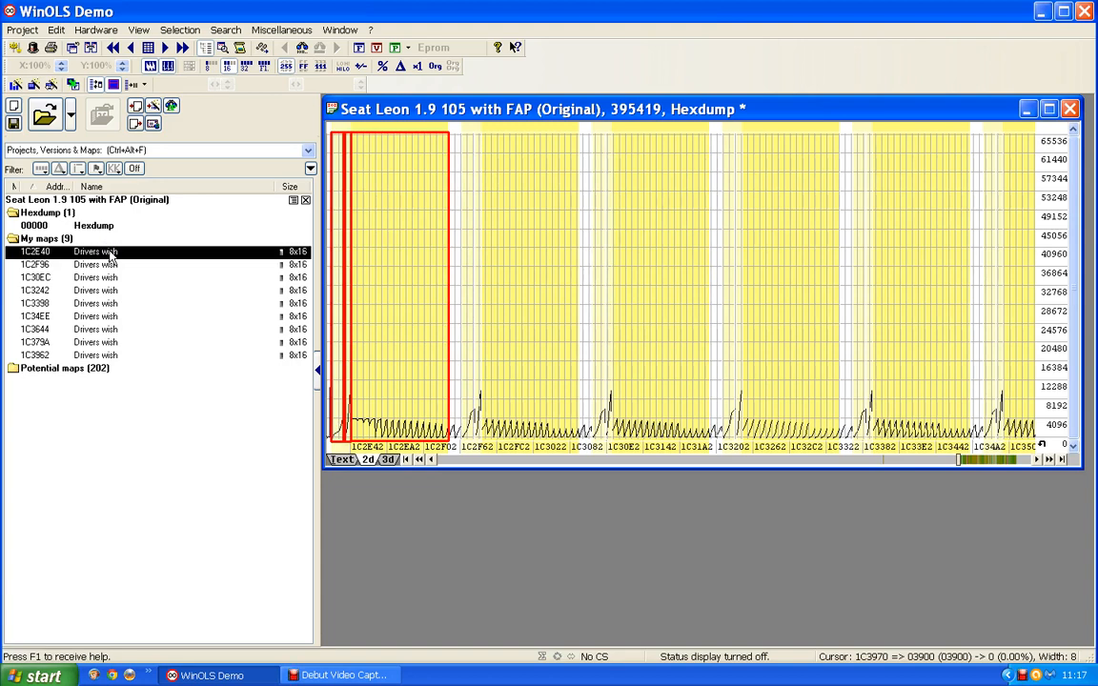